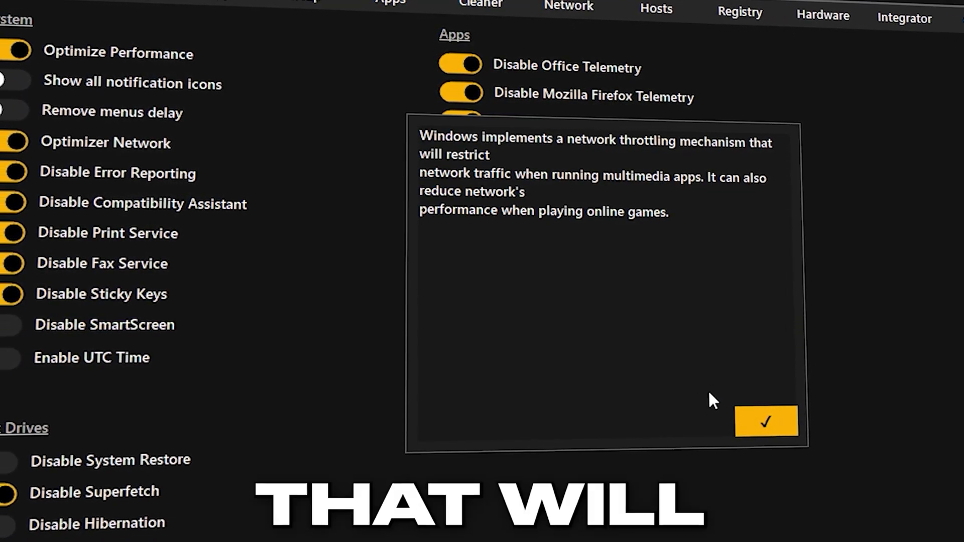
{"action": "left_click", "coordinate": [766, 422]}
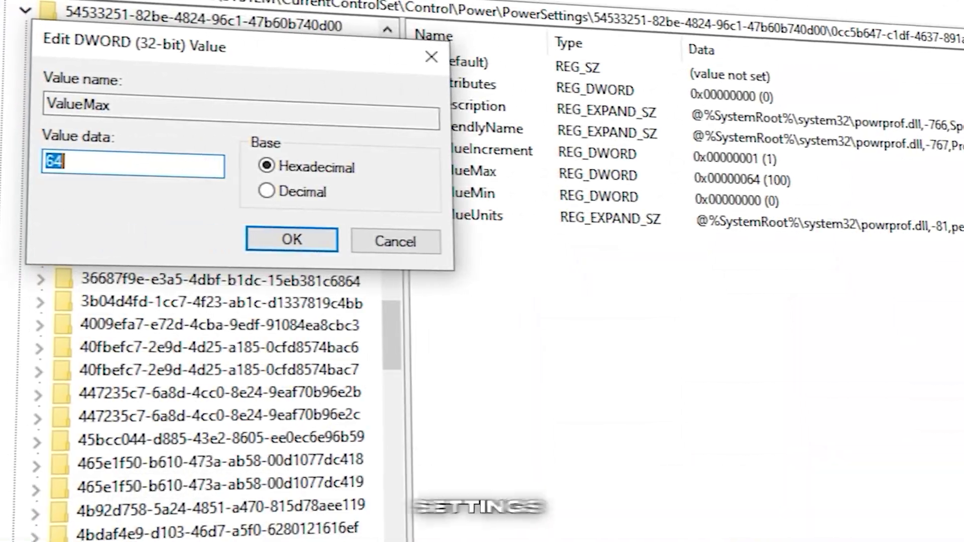
{"action": "type", "text": "100"}
{"action": "left_click", "coordinate": [291, 239]}
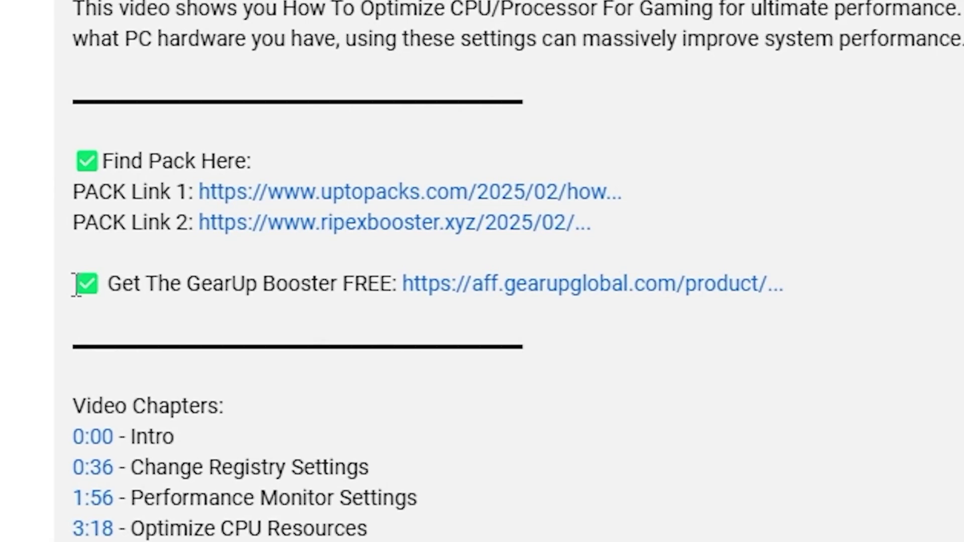
Select the links in the video description
{"action": "left_click_drag", "start_coordinate": [77, 290], "coordinate": [779, 291]}
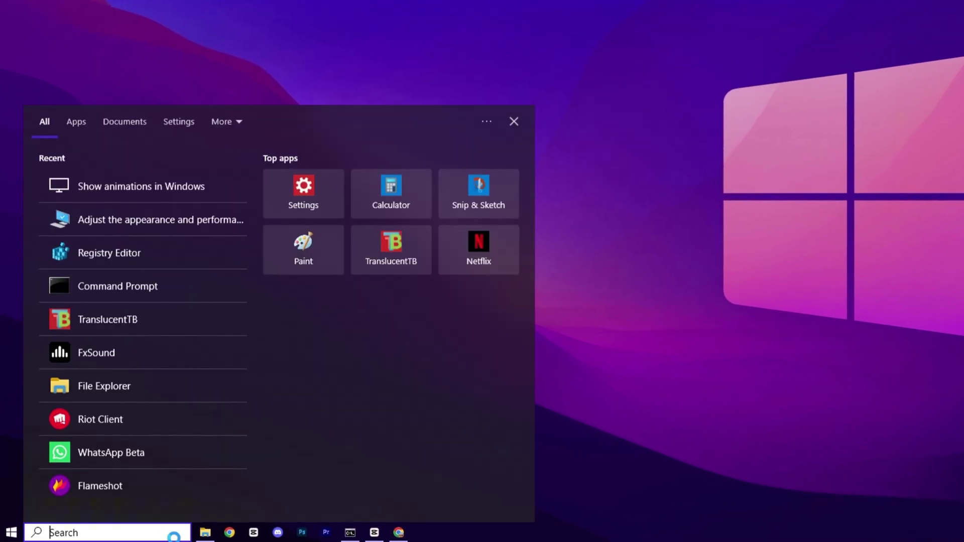
Find Command Prompt via search and launch it as administrator
{"action": "type", "text": "cmd"}
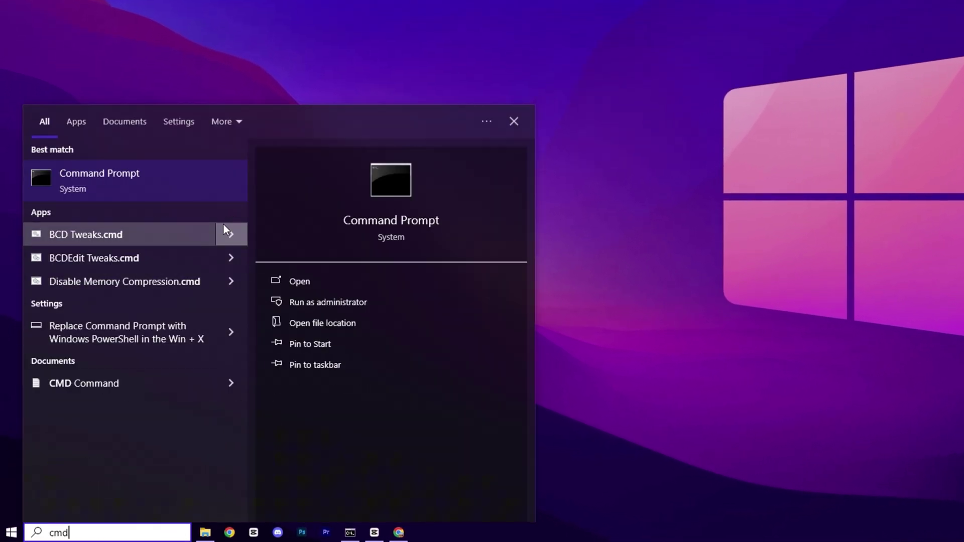
{"action": "right_click", "coordinate": [168, 173]}
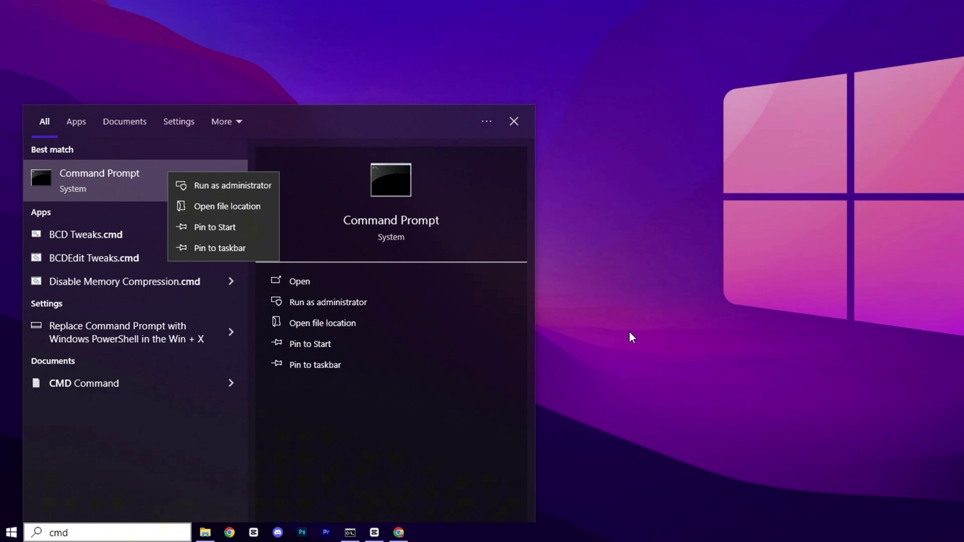
{"action": "left_click", "coordinate": [228, 187]}
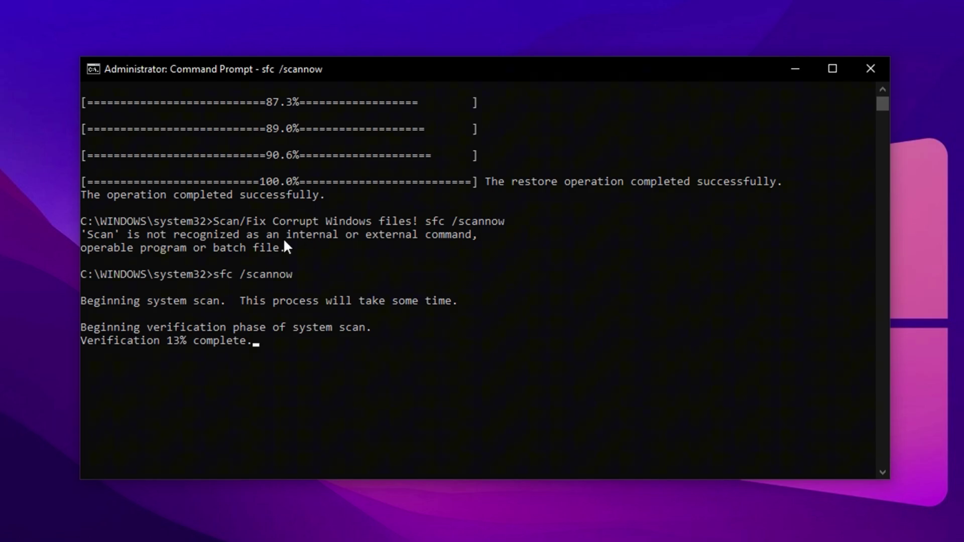
{"action": "scroll", "coordinate": [271, 308], "scroll_direction": "up", "scroll_amount": 3}
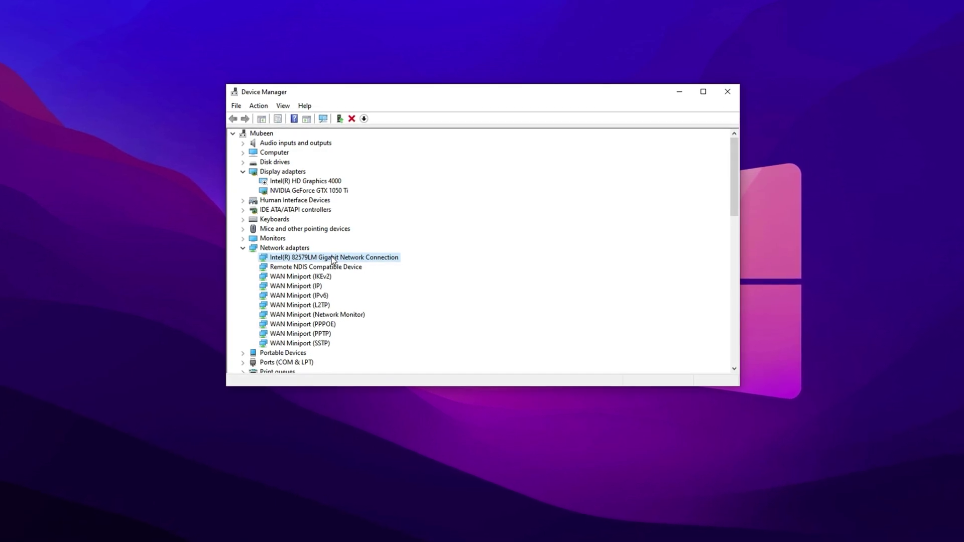
In the Intel 82579LM adapter's Advanced properties, set Large Send Offload V2 (IPv4) to Disabled
{"action": "right_click", "coordinate": [365, 261]}
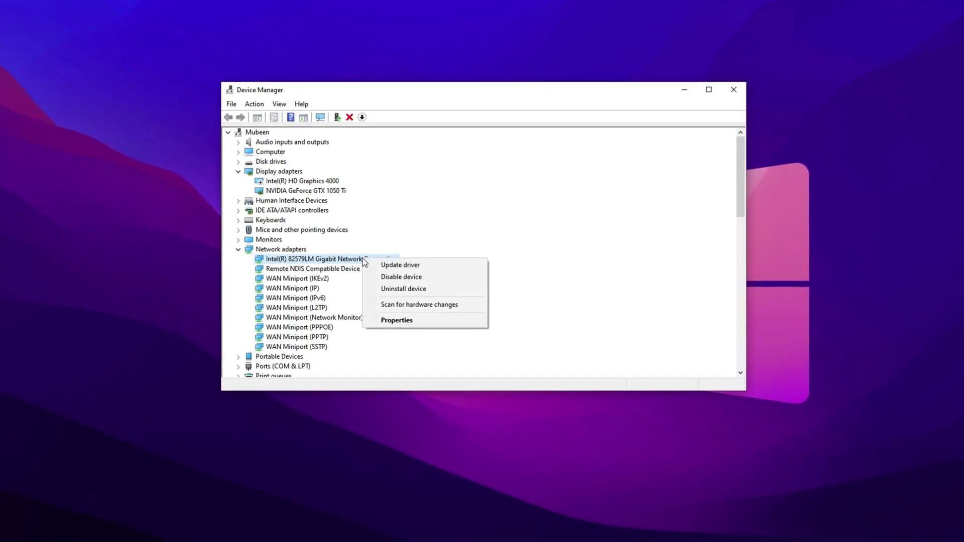
{"action": "left_click", "coordinate": [396, 324]}
{"action": "left_click", "coordinate": [463, 145]}
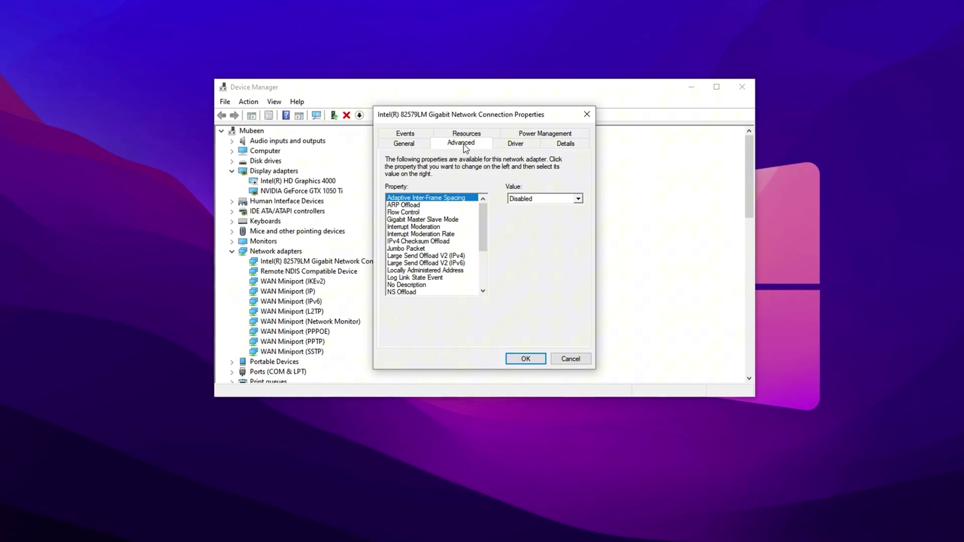
{"action": "scroll", "coordinate": [449, 266], "scroll_direction": "down", "scroll_amount": 1}
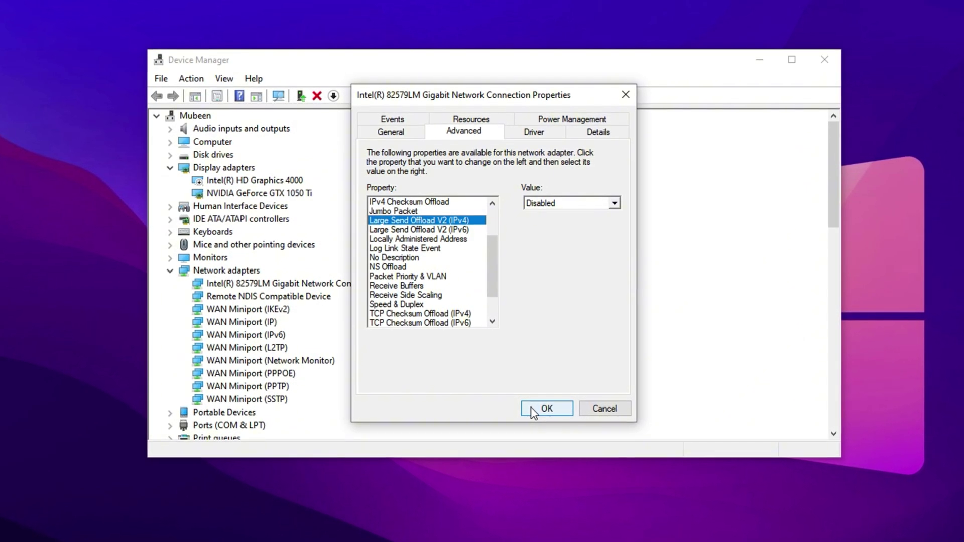
Save the adapter settings and check High Precision Event Timer under System devices, leaving it disabled
{"action": "left_click", "coordinate": [533, 408]}
{"action": "scroll", "coordinate": [539, 412], "scroll_direction": "down", "scroll_amount": 4}
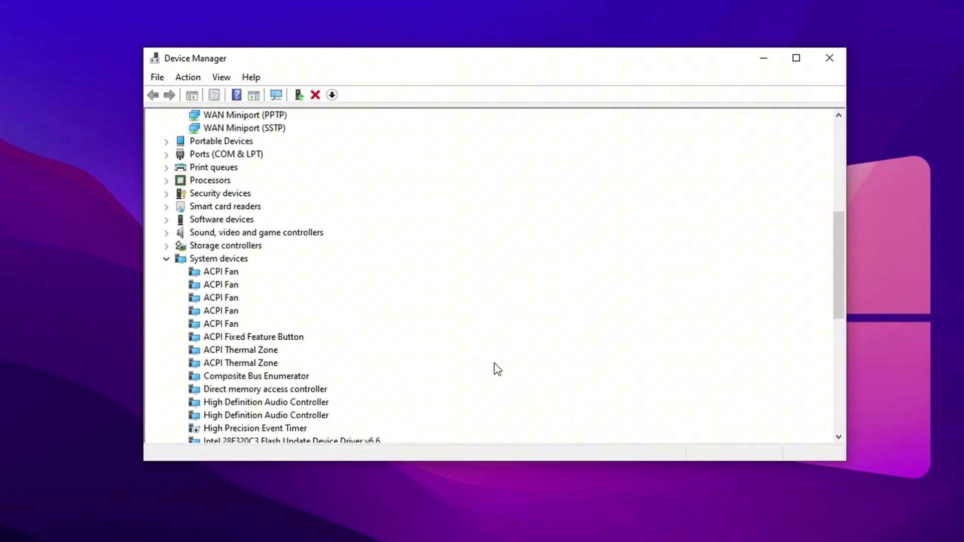
{"action": "scroll", "coordinate": [254, 310], "scroll_direction": "down", "scroll_amount": 3}
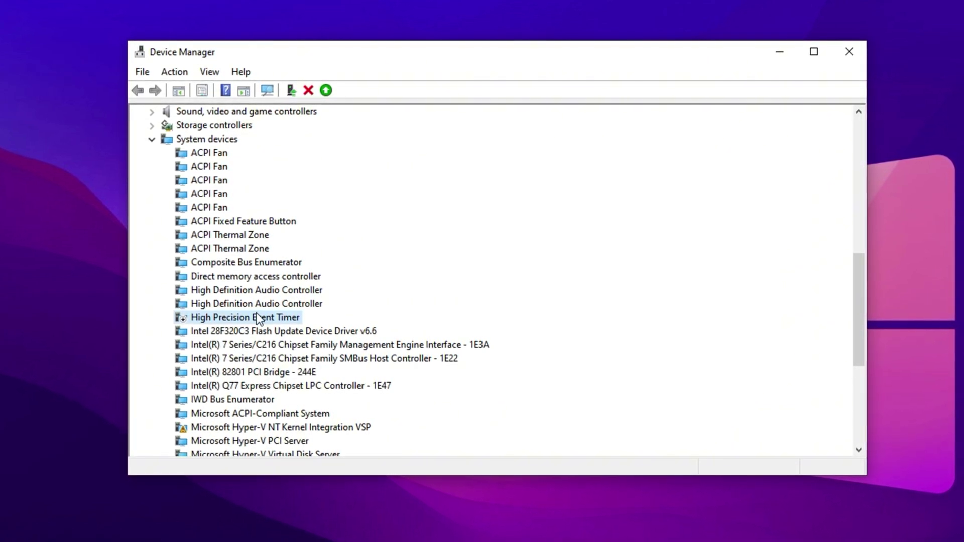
{"action": "right_click", "coordinate": [229, 320]}
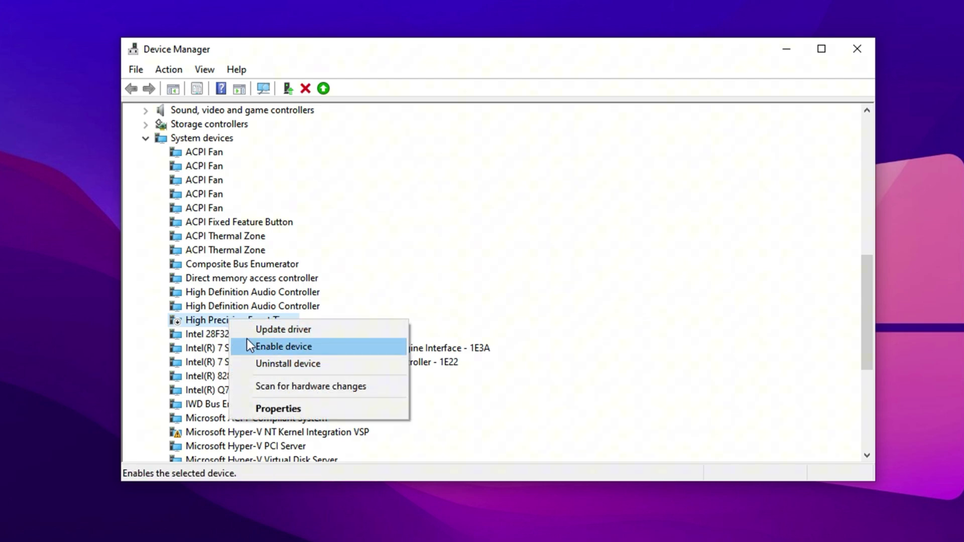
{"action": "left_click", "coordinate": [197, 319]}
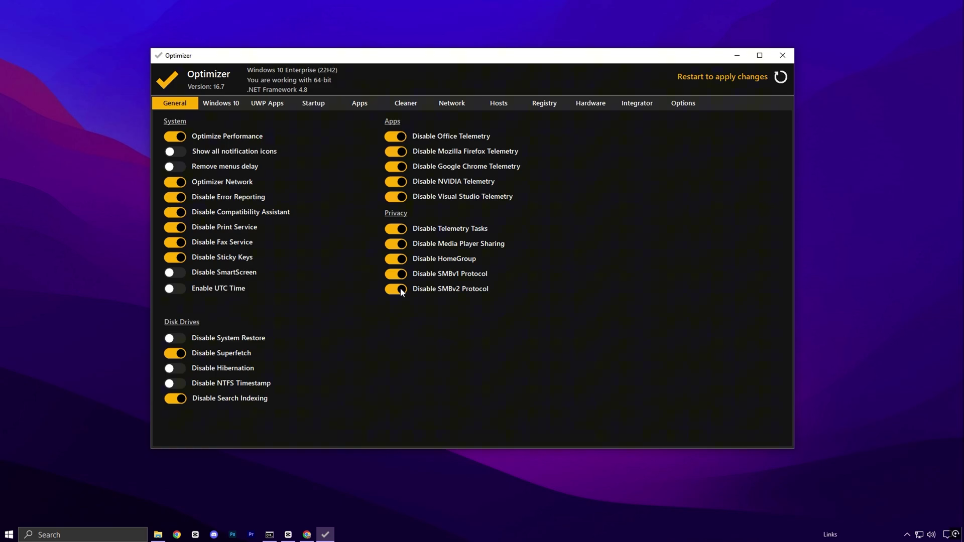
On uptopacks.com, find the Marvel Rivals FPS BOOST post's download, then close the browser
{"action": "left_click", "coordinate": [307, 535]}
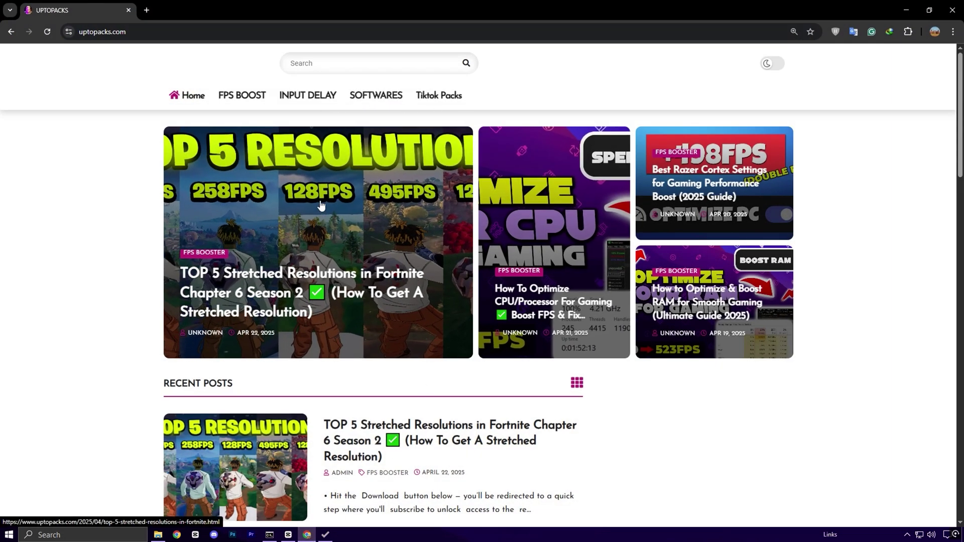
{"action": "left_click", "coordinate": [232, 98]}
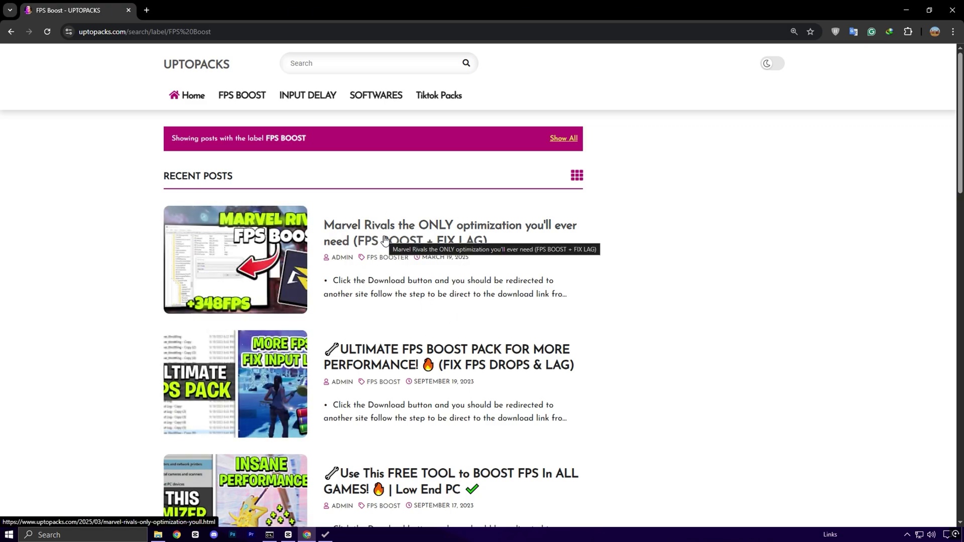
{"action": "left_click", "coordinate": [384, 240]}
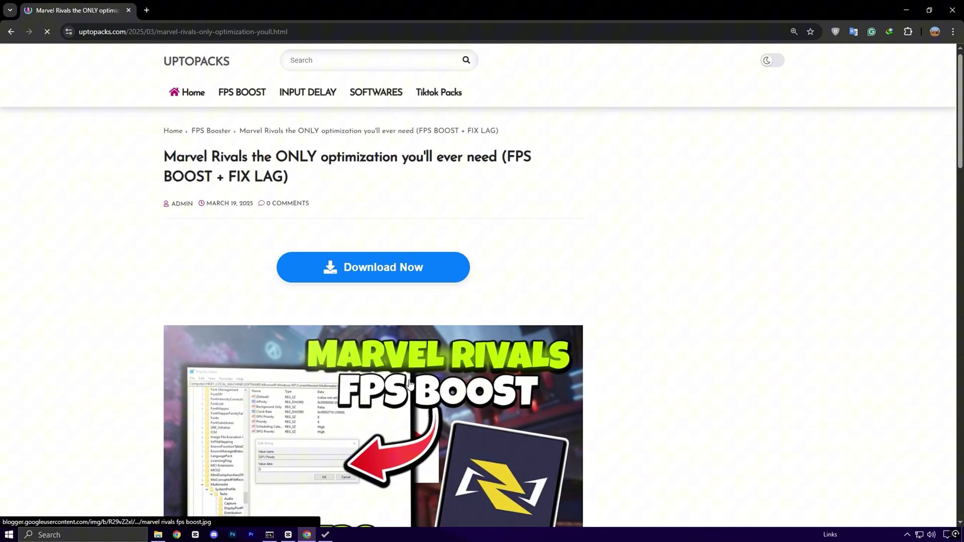
{"action": "scroll", "coordinate": [410, 384], "scroll_direction": "down", "scroll_amount": 10}
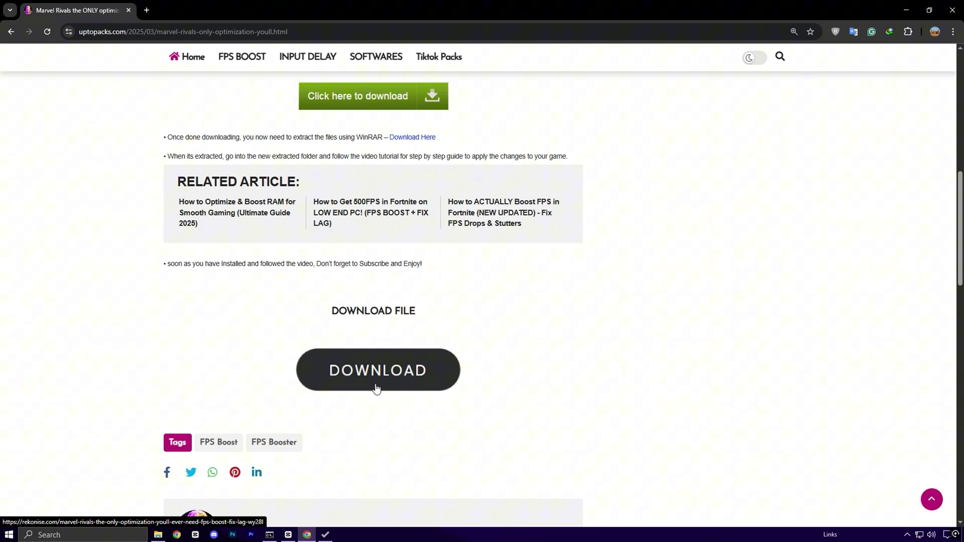
{"action": "left_click", "coordinate": [957, 15]}
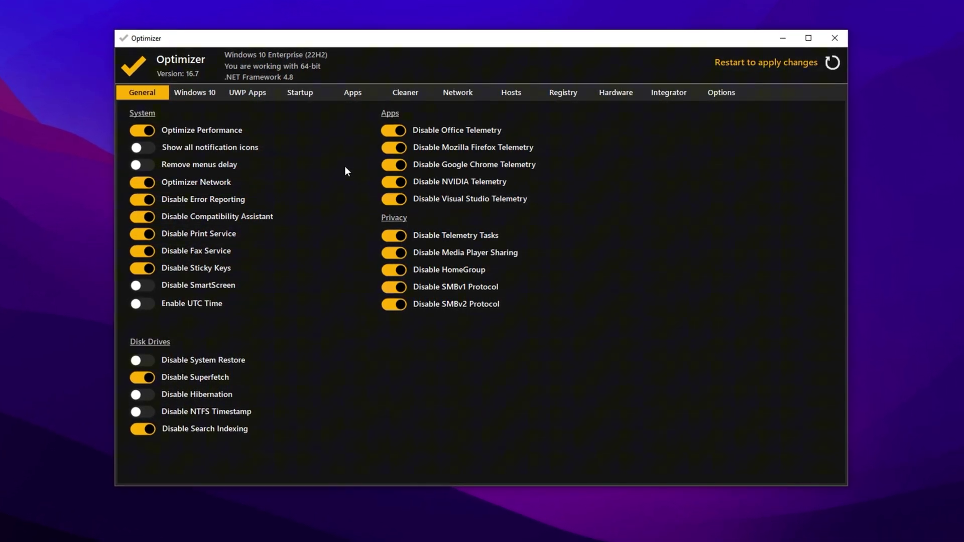
Read the Optimizer Network tweak explanation and dismiss it
{"action": "left_click", "coordinate": [188, 184]}
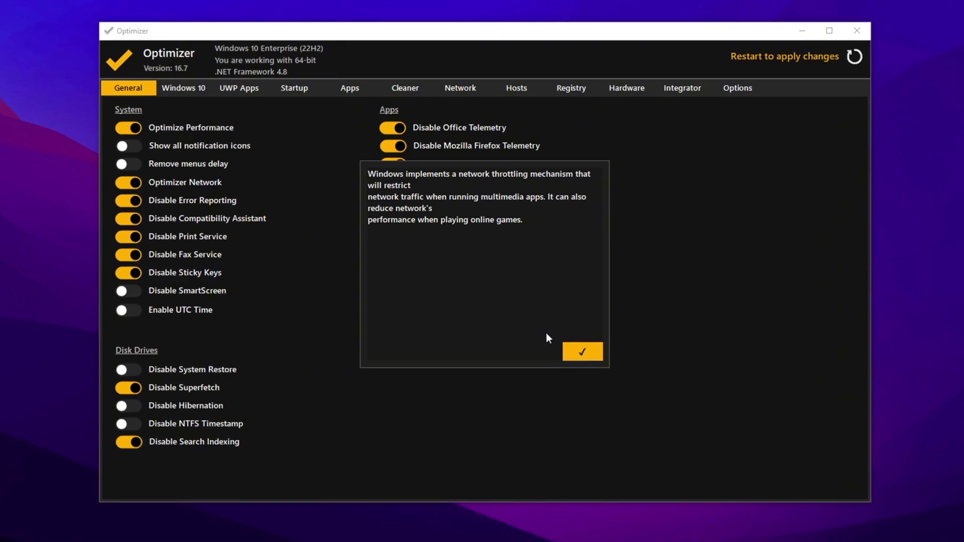
{"action": "left_click", "coordinate": [581, 351]}
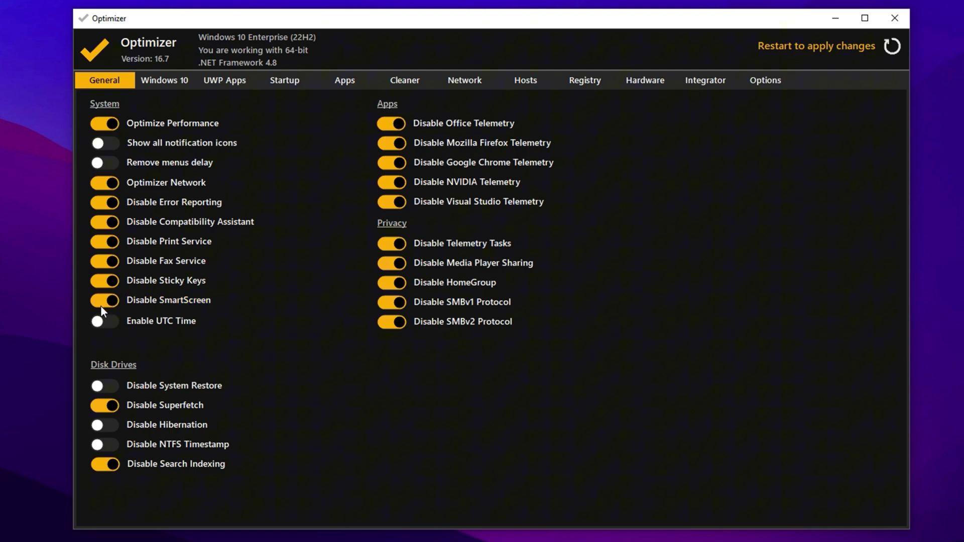
{"action": "left_click", "coordinate": [166, 304]}
{"action": "left_click", "coordinate": [109, 245]}
Go to Optimizer's Windows 10 tweaks page
{"action": "left_click", "coordinate": [165, 80]}
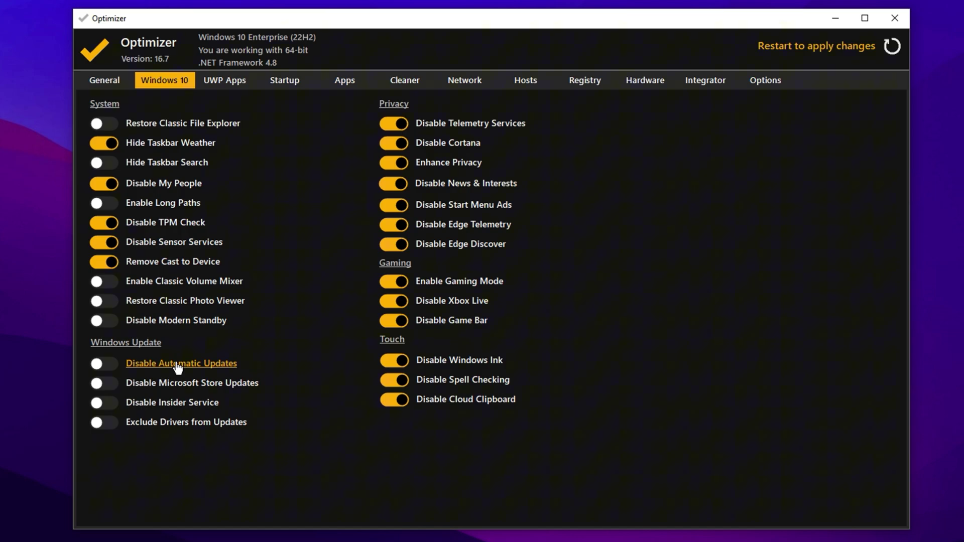
Scroll through the UWP Apps list of removable apps such as Microsoft.VCLibs.140.00
{"action": "left_click", "coordinate": [209, 79]}
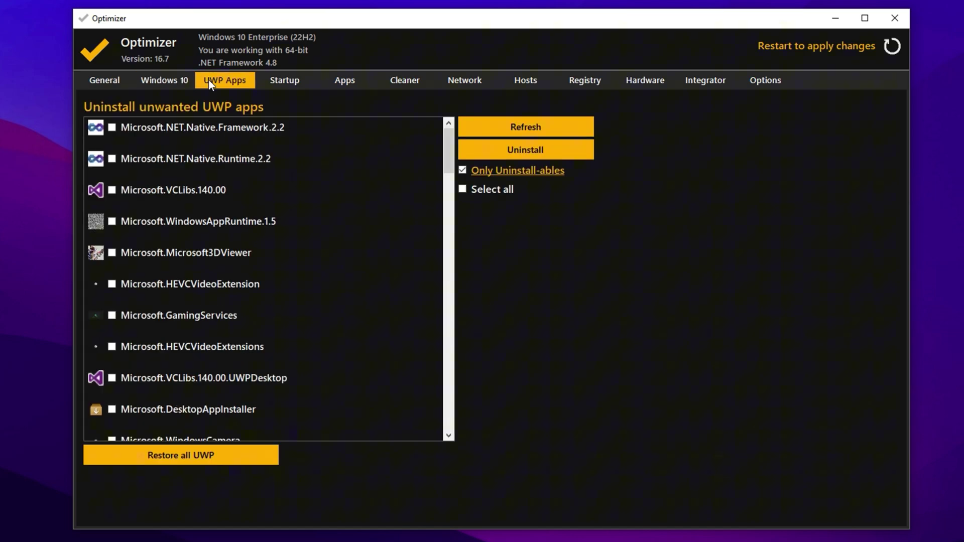
{"action": "scroll", "coordinate": [258, 251], "scroll_direction": "down", "scroll_amount": 15}
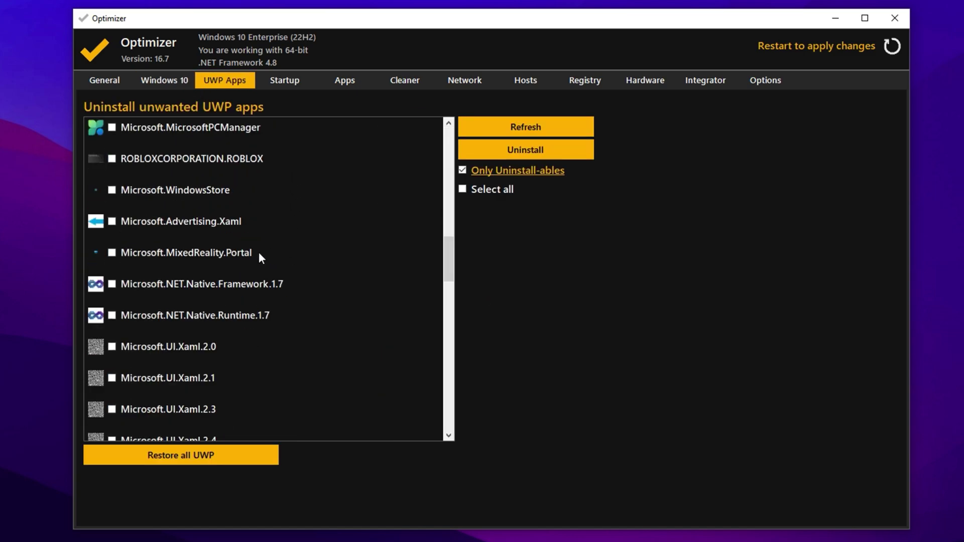
{"action": "scroll", "coordinate": [259, 259], "scroll_direction": "down", "scroll_amount": 10}
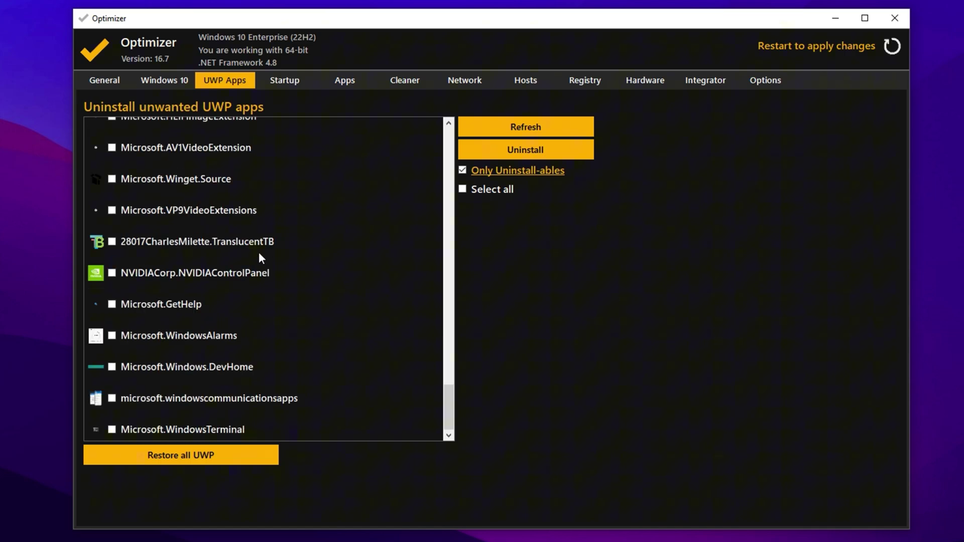
{"action": "scroll", "coordinate": [260, 258], "scroll_direction": "up", "scroll_amount": 12}
{"action": "scroll", "coordinate": [260, 257], "scroll_direction": "up", "scroll_amount": 8}
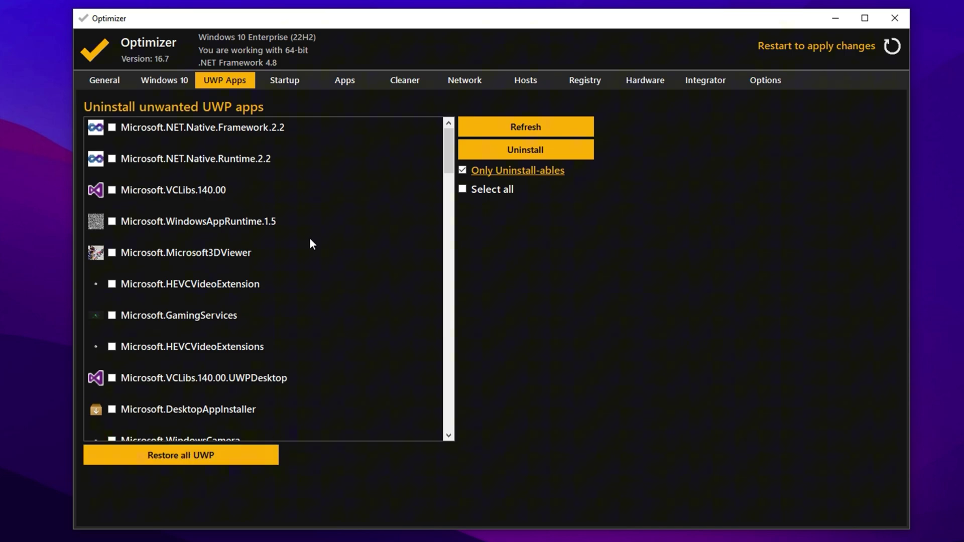
{"action": "left_click", "coordinate": [287, 78]}
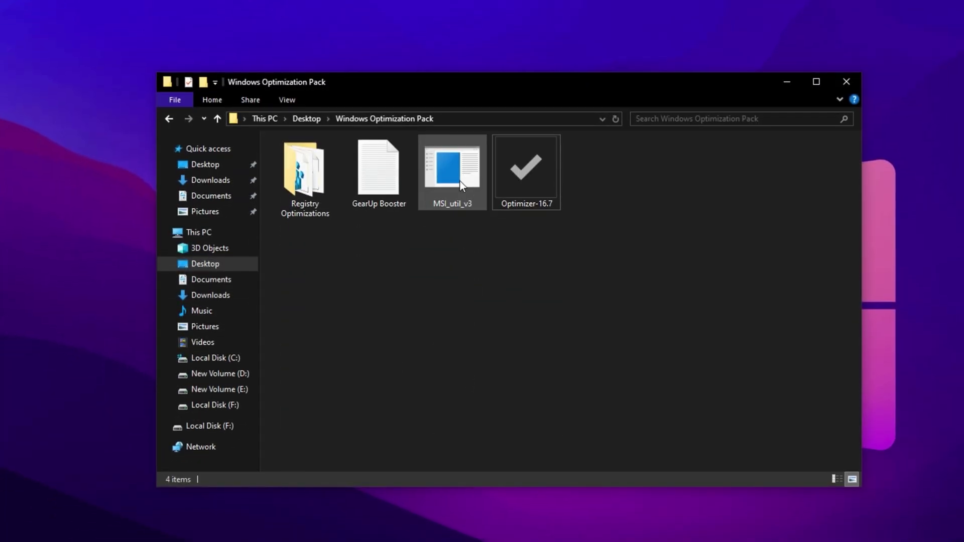
Run MSI_util_v3 as administrator and bring its window fully into view
{"action": "left_click", "coordinate": [460, 186]}
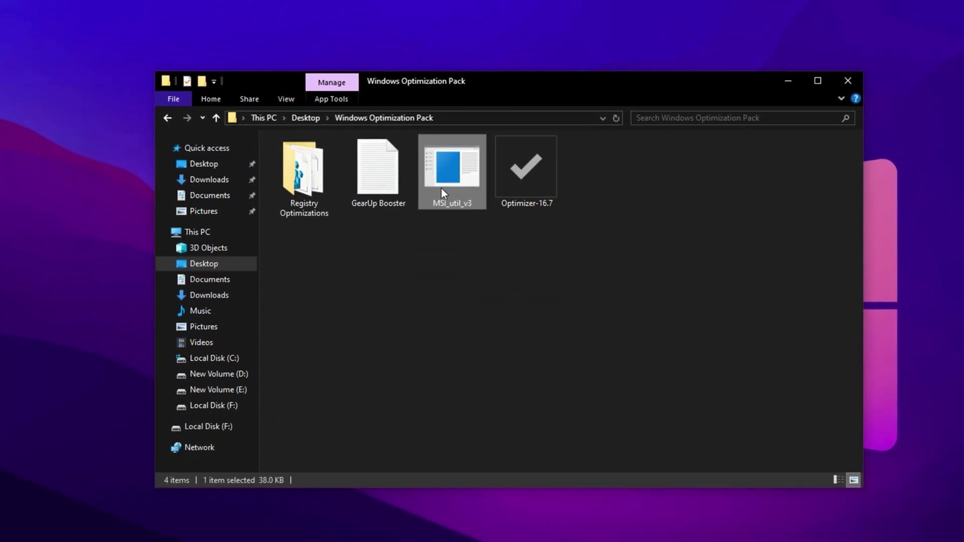
{"action": "right_click", "coordinate": [450, 154]}
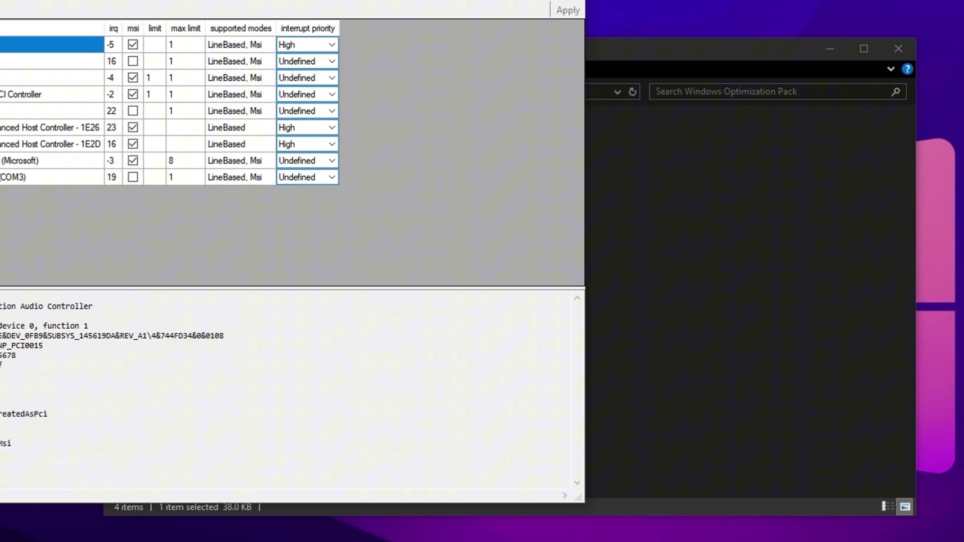
{"action": "left_click_drag", "start_coordinate": [239, 1], "coordinate": [553, 37]}
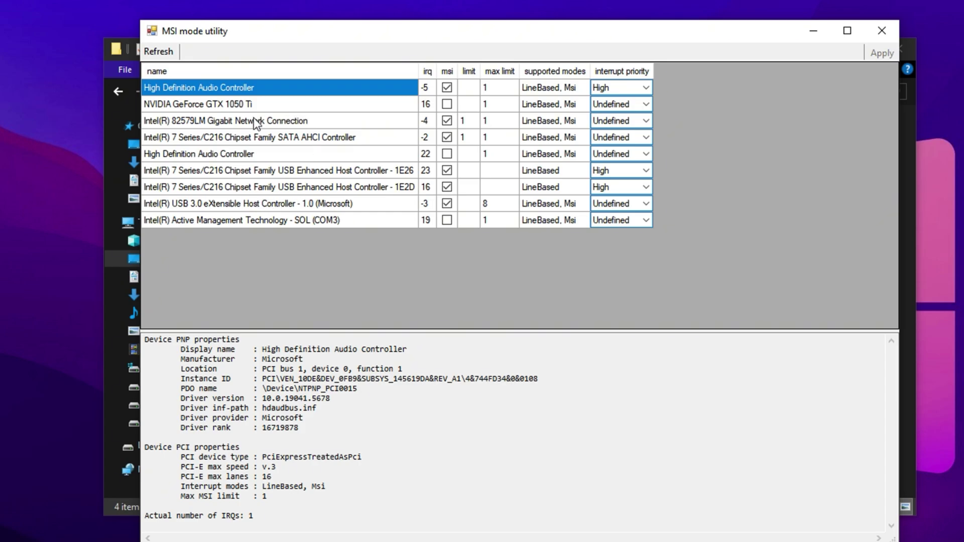
Set the Intel gigabit network adapter's interrupt priority to High
{"action": "left_click", "coordinate": [246, 121]}
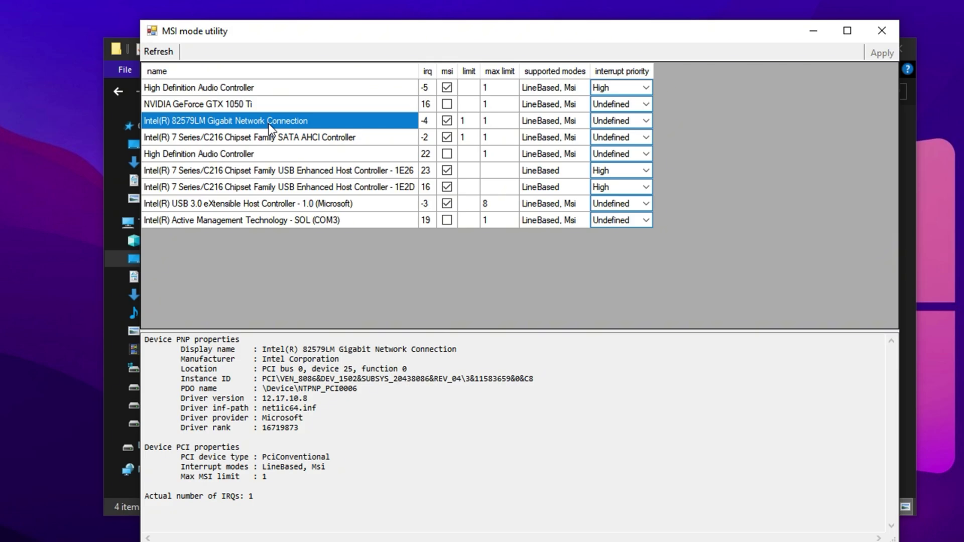
{"action": "left_click", "coordinate": [634, 122]}
{"action": "left_click", "coordinate": [634, 122]}
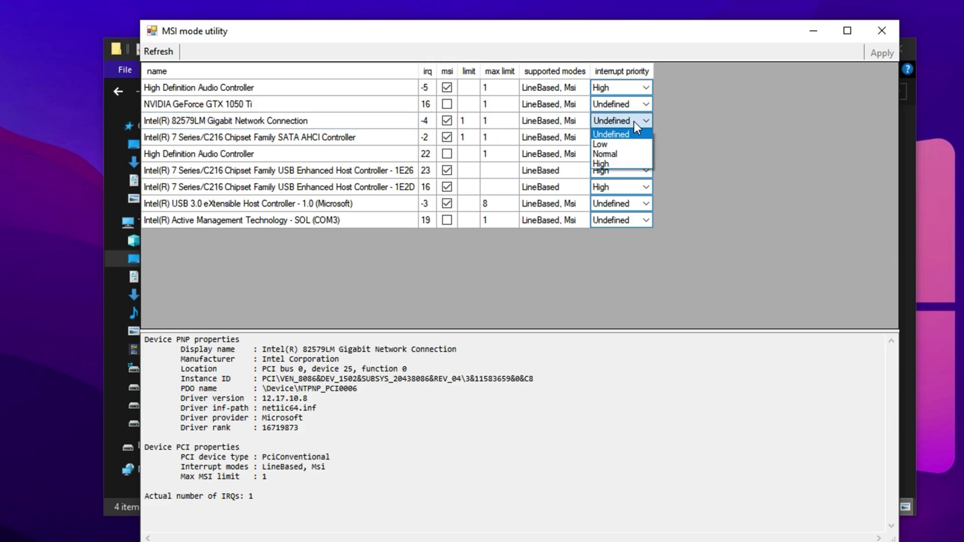
{"action": "left_click", "coordinate": [601, 164]}
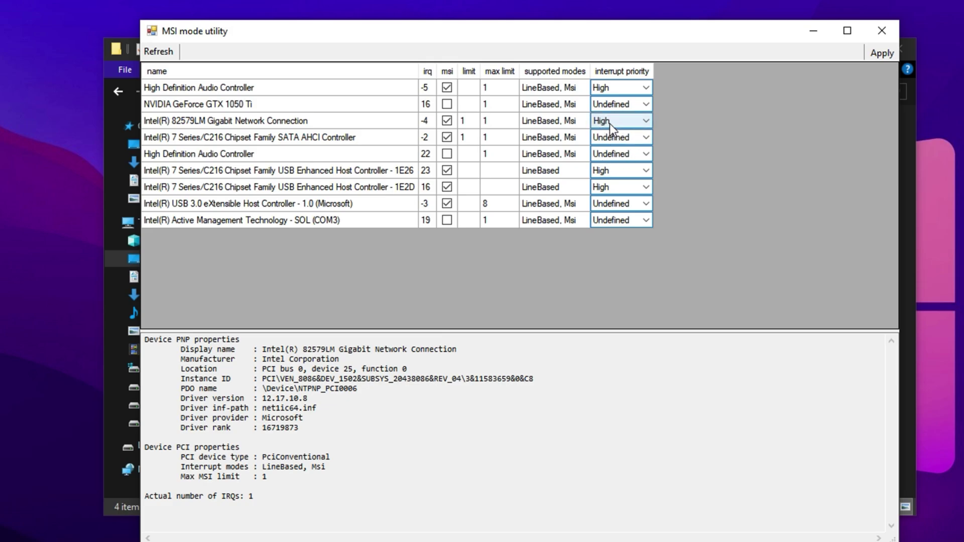
Set the GTX 1050 Ti to High priority, enable MSI for it and the adapter, then close
{"action": "left_click", "coordinate": [275, 108]}
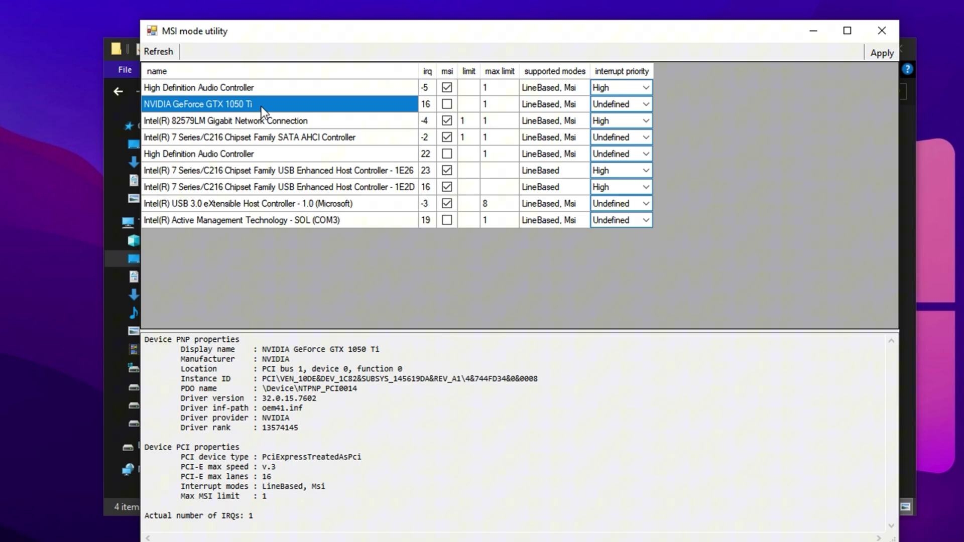
{"action": "left_click", "coordinate": [611, 106]}
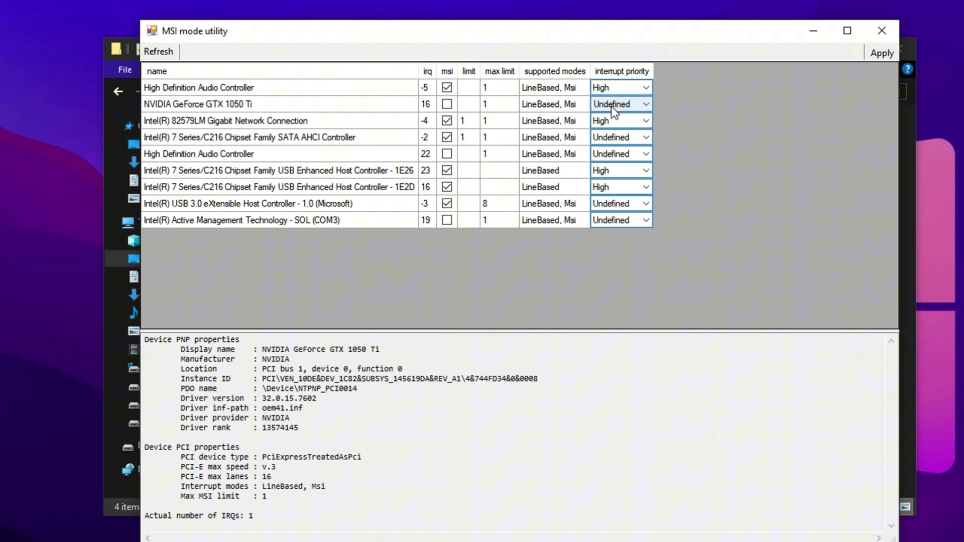
{"action": "left_click", "coordinate": [611, 107]}
{"action": "left_click", "coordinate": [602, 148]}
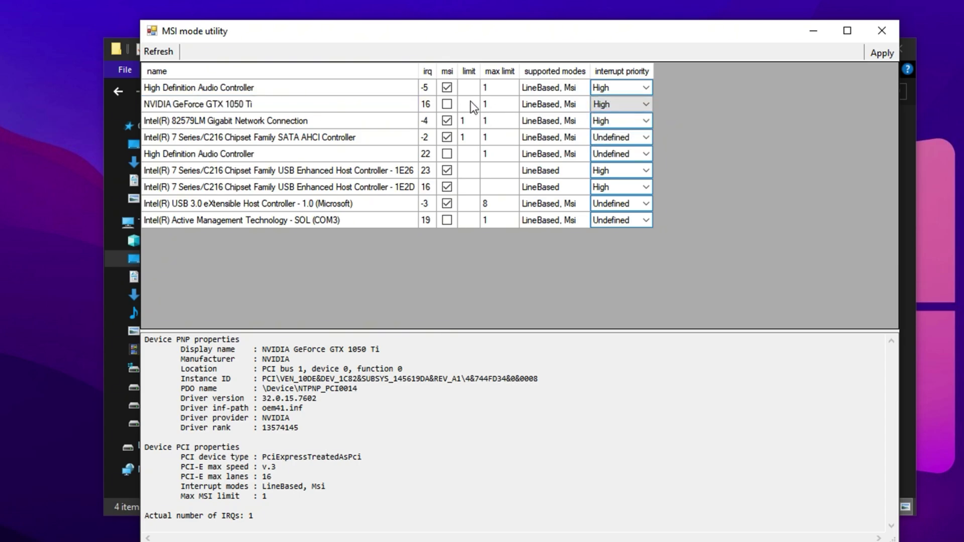
{"action": "left_click", "coordinate": [447, 104]}
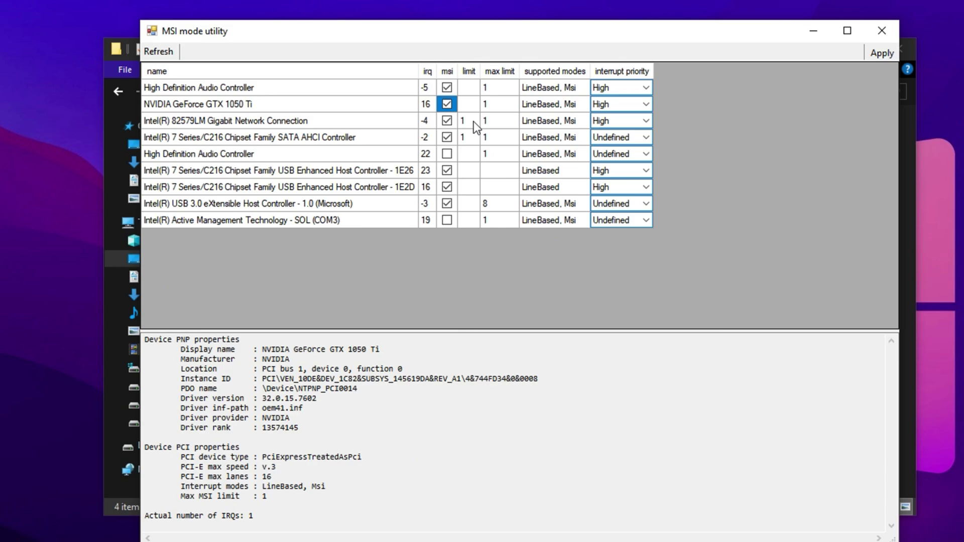
{"action": "left_click", "coordinate": [447, 121]}
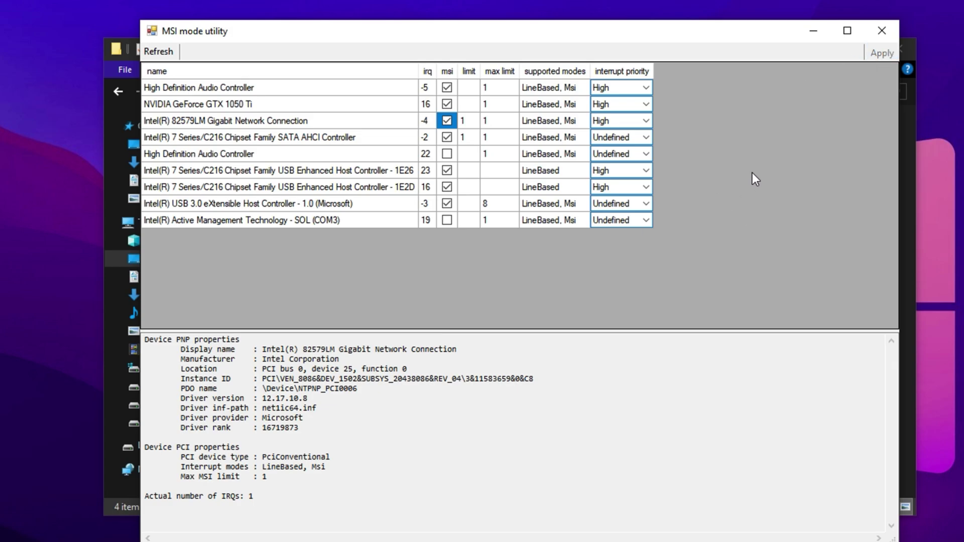
{"action": "left_click", "coordinate": [885, 29]}
Merge the Prevent Unnecessary Apps .reg file from Registry Optimizations, approving UAC and the registry warning
{"action": "left_click", "coordinate": [372, 264]}
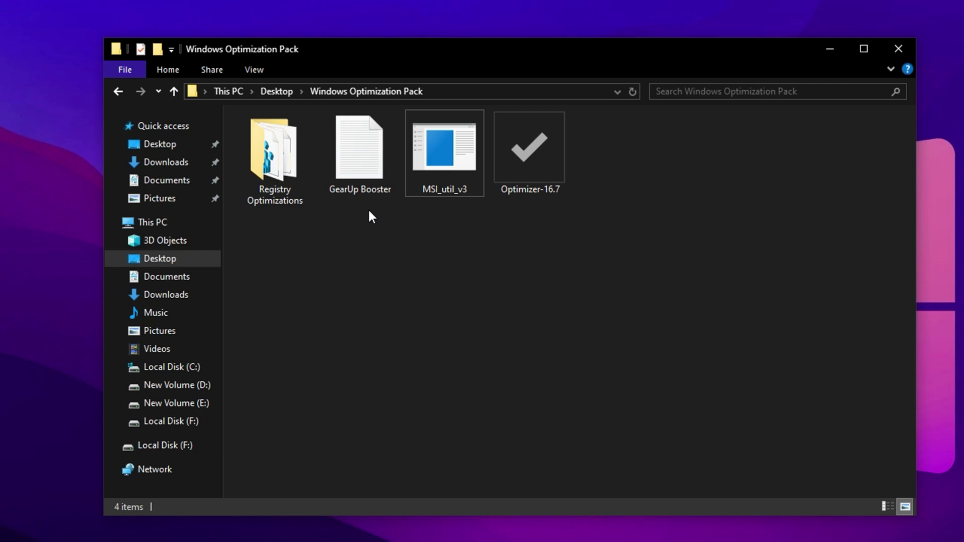
{"action": "left_click", "coordinate": [275, 170]}
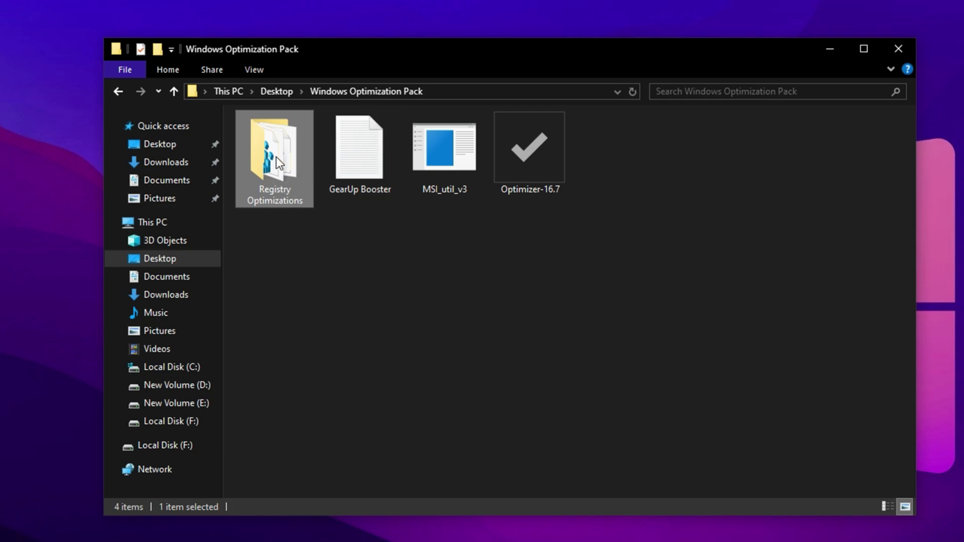
{"action": "double_click", "coordinate": [276, 156]}
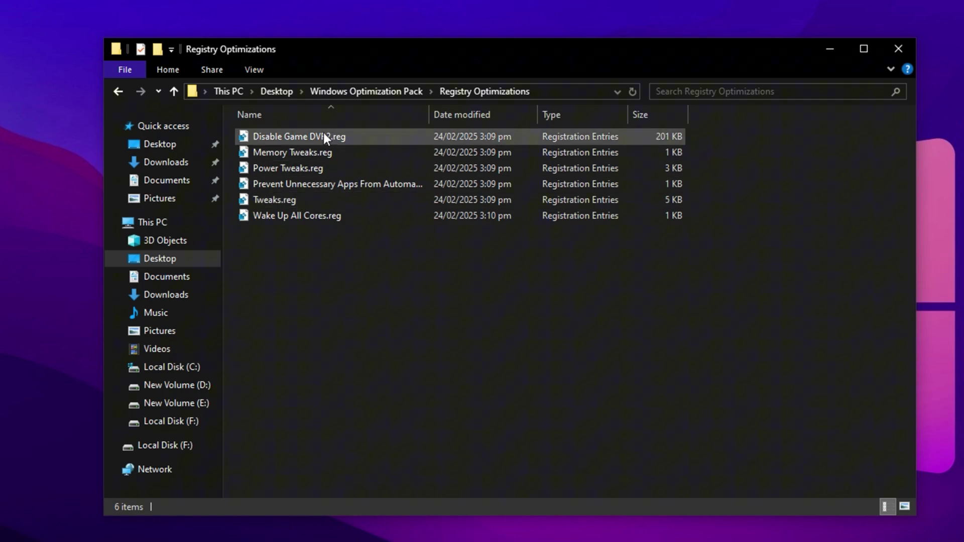
{"action": "double_click", "coordinate": [300, 184]}
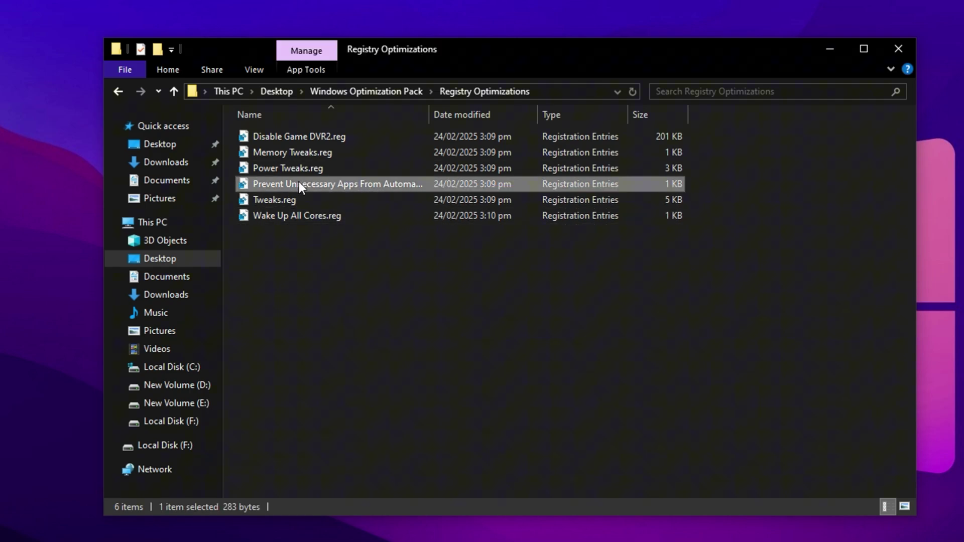
{"action": "left_click", "coordinate": [378, 390]}
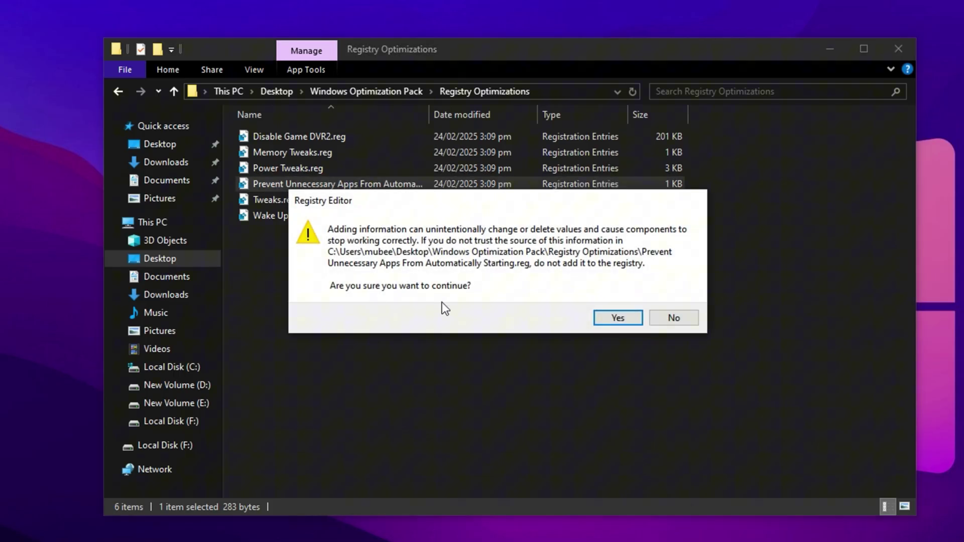
{"action": "left_click", "coordinate": [604, 323]}
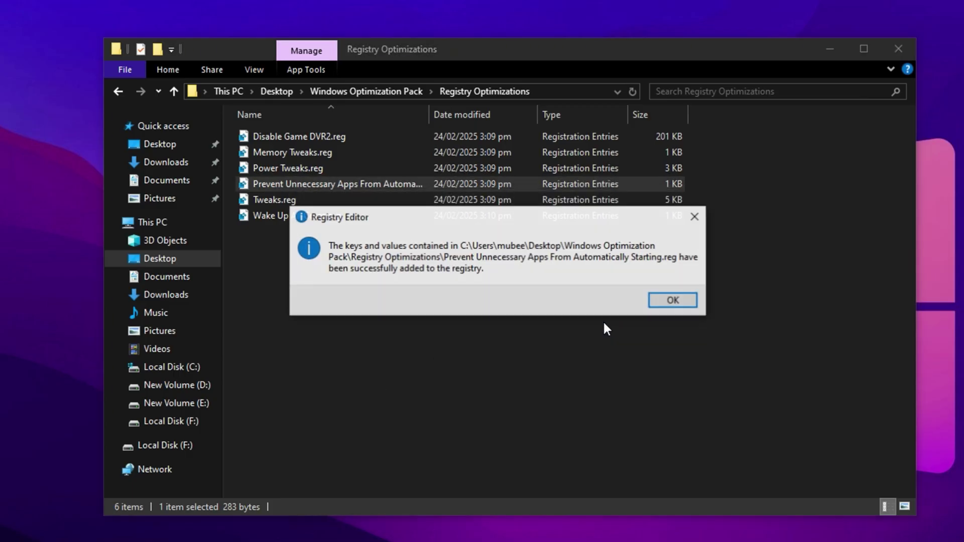
{"action": "left_click", "coordinate": [659, 302]}
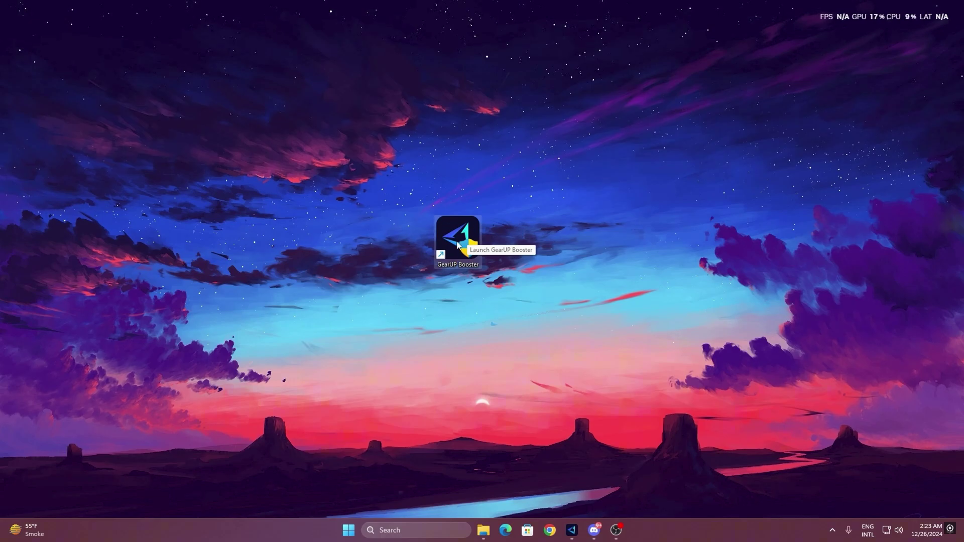
Launch GearUP Booster, glance at the popular games list, and return to the Home page game cards
{"action": "double_click", "coordinate": [457, 244]}
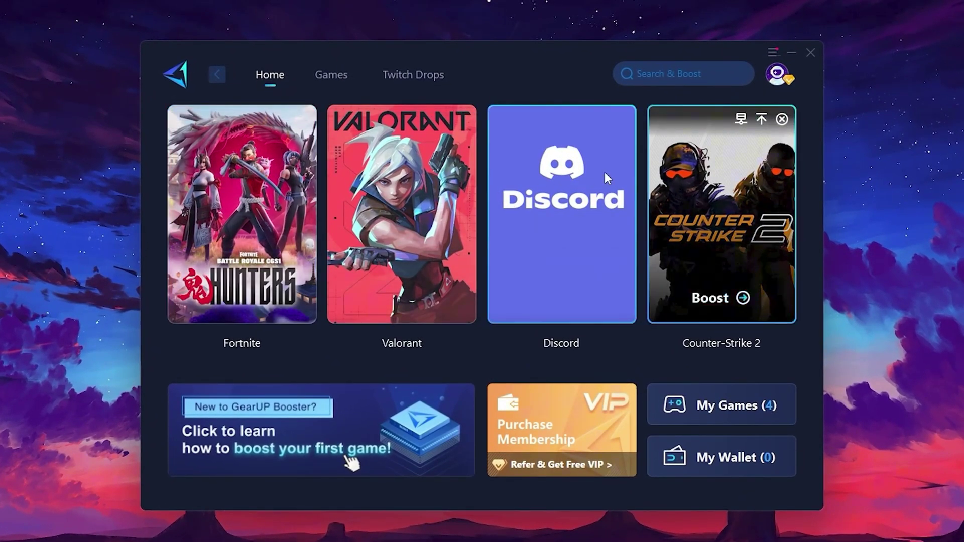
{"action": "left_click", "coordinate": [331, 76]}
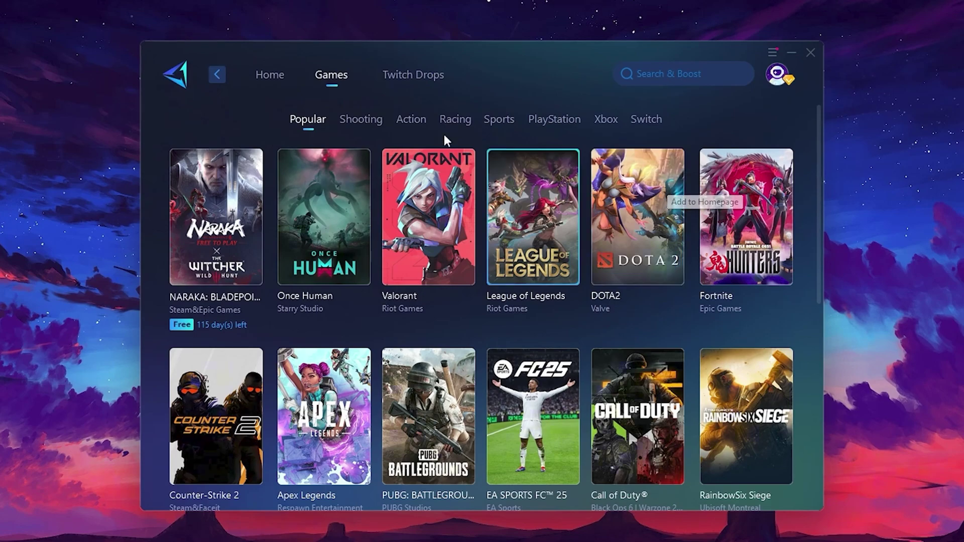
{"action": "left_click", "coordinate": [272, 83]}
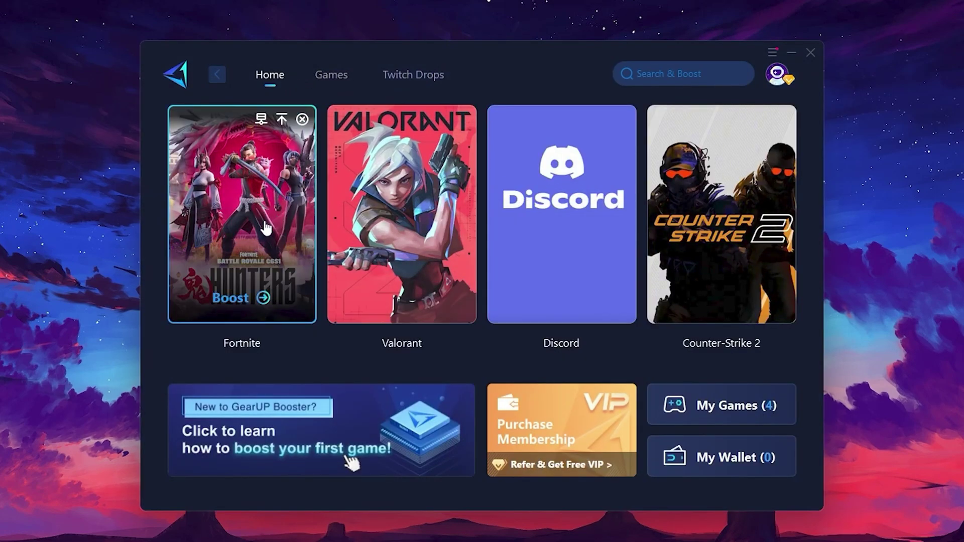
Boost Fortnite and keep the Middle East server region
{"action": "left_click", "coordinate": [232, 298]}
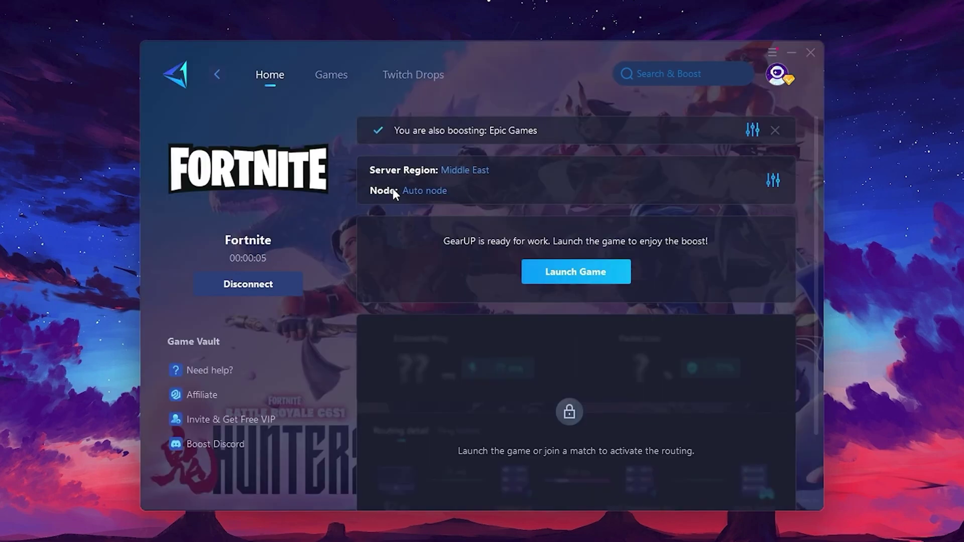
{"action": "left_click", "coordinate": [467, 170]}
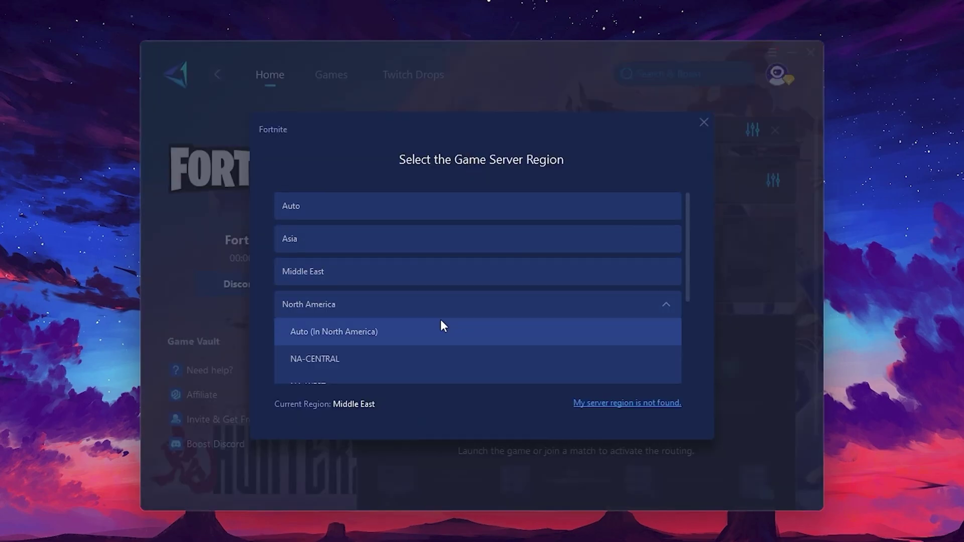
{"action": "scroll", "coordinate": [455, 302], "scroll_direction": "down", "scroll_amount": 2}
{"action": "scroll", "coordinate": [348, 266], "scroll_direction": "up", "scroll_amount": 1}
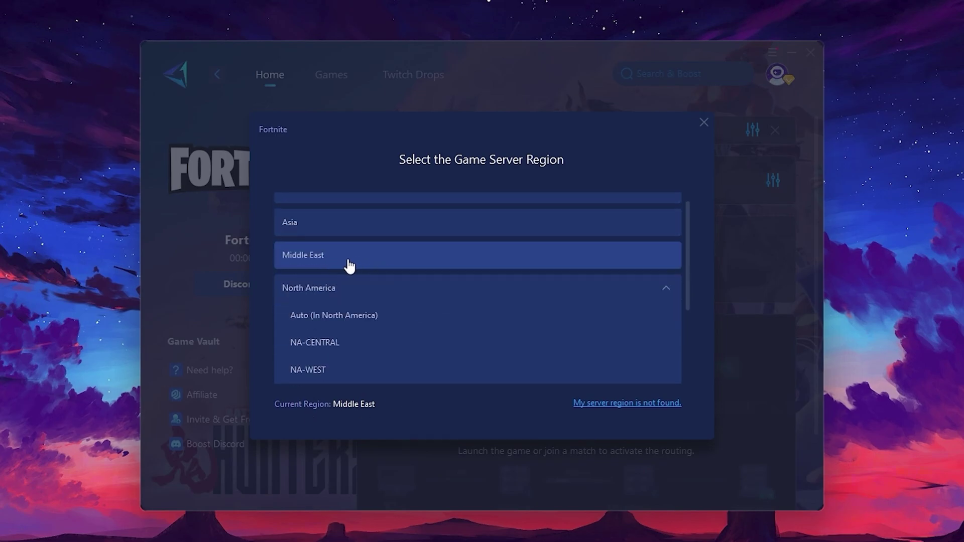
{"action": "left_click", "coordinate": [704, 122]}
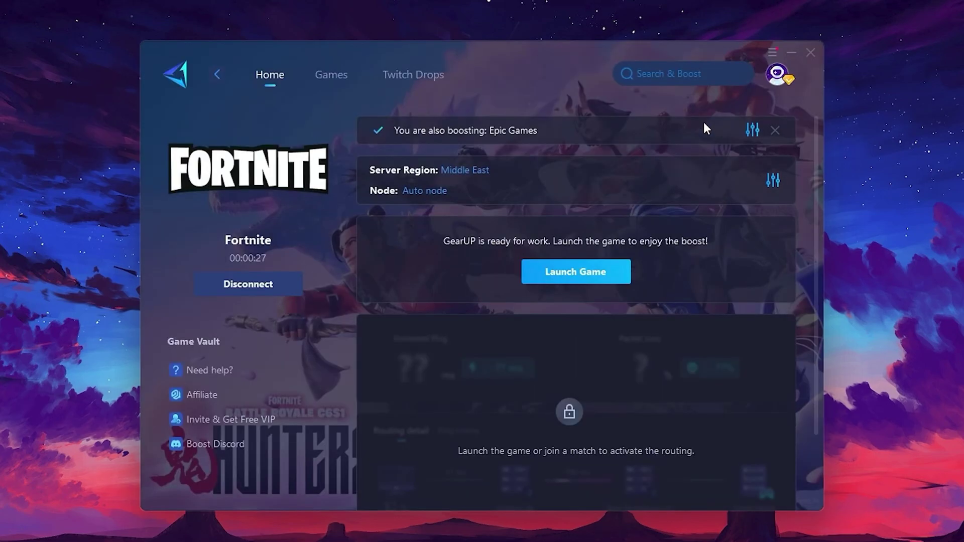
Review the server node list and keep the automatic node
{"action": "left_click", "coordinate": [420, 193]}
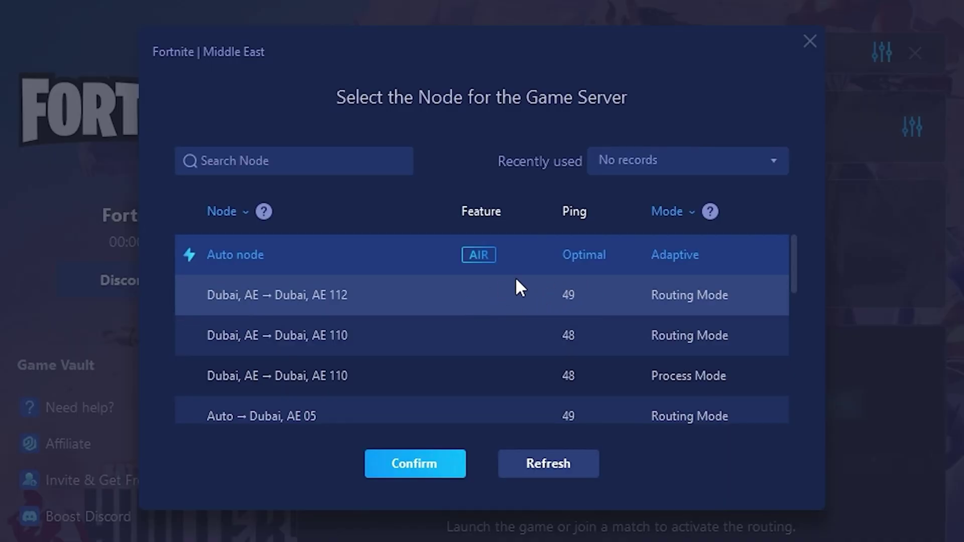
{"action": "scroll", "coordinate": [531, 277], "scroll_direction": "down", "scroll_amount": 2}
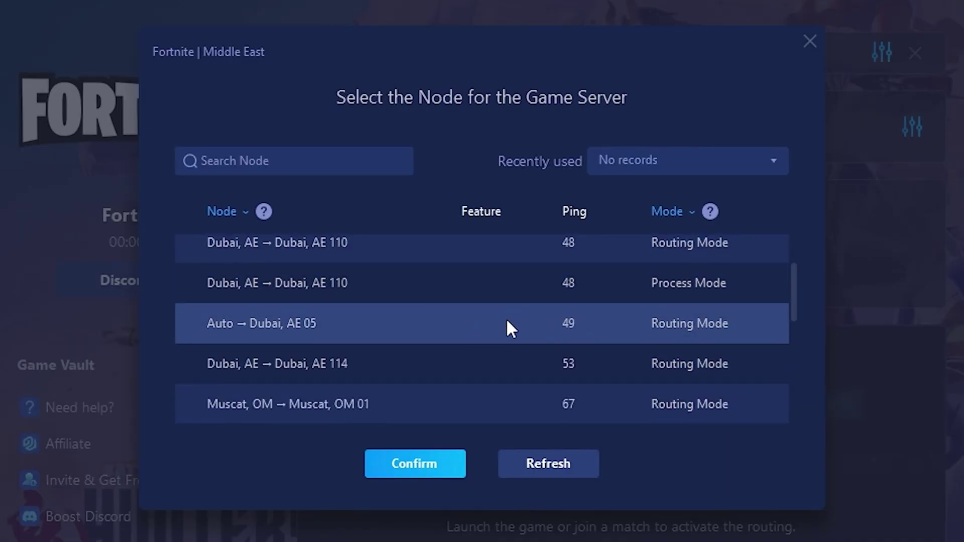
{"action": "scroll", "coordinate": [566, 318], "scroll_direction": "up", "scroll_amount": 2}
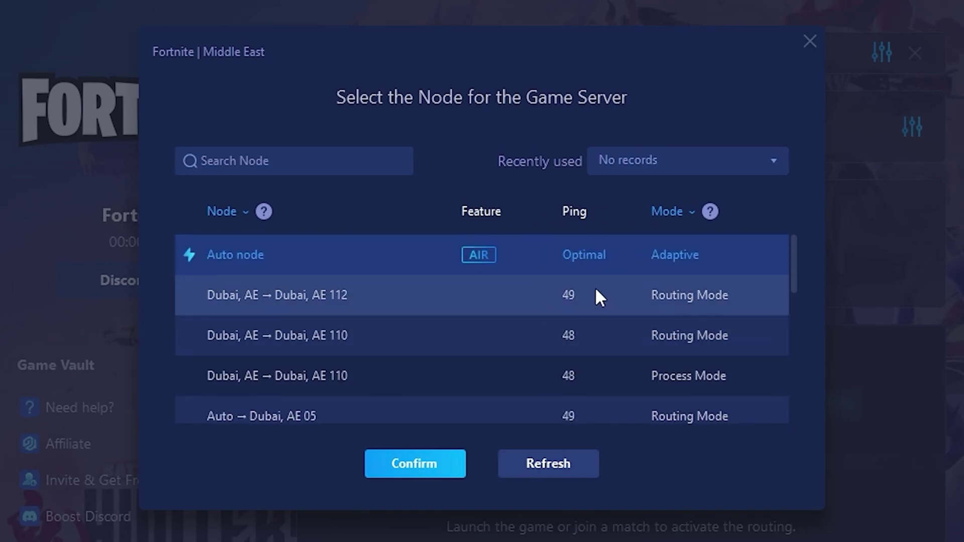
{"action": "left_click", "coordinate": [813, 42]}
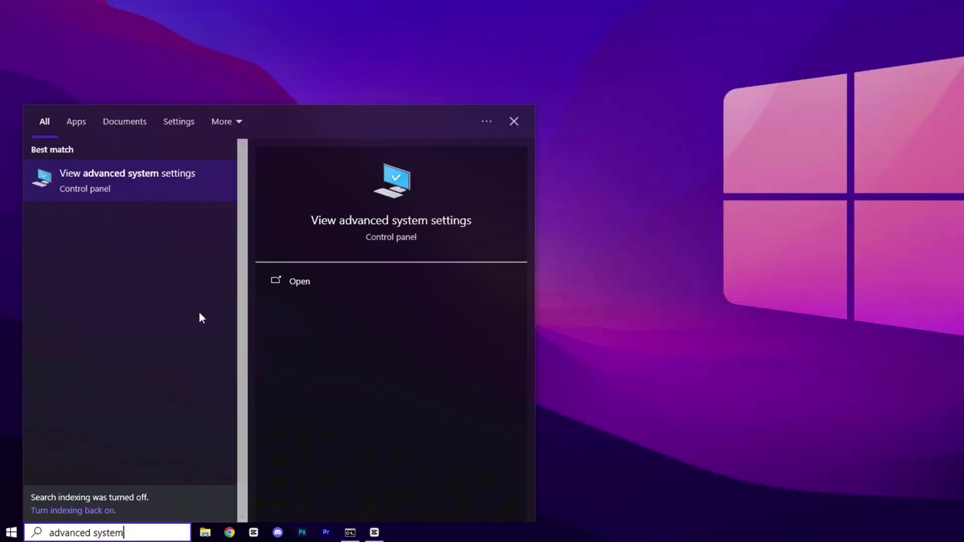
Open Advanced system settings, then Performance Settings, and move the Performance Options window higher
{"action": "left_click", "coordinate": [156, 182]}
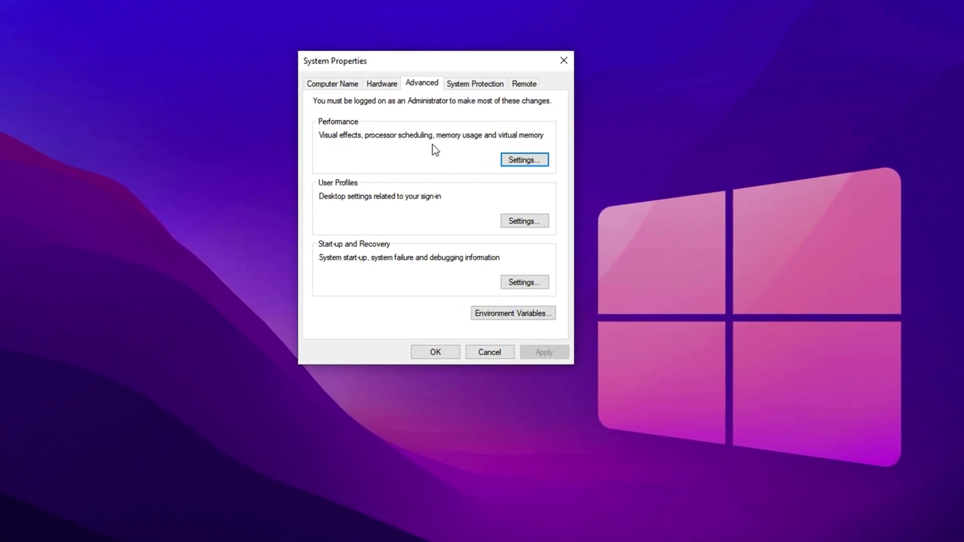
{"action": "left_click", "coordinate": [526, 161]}
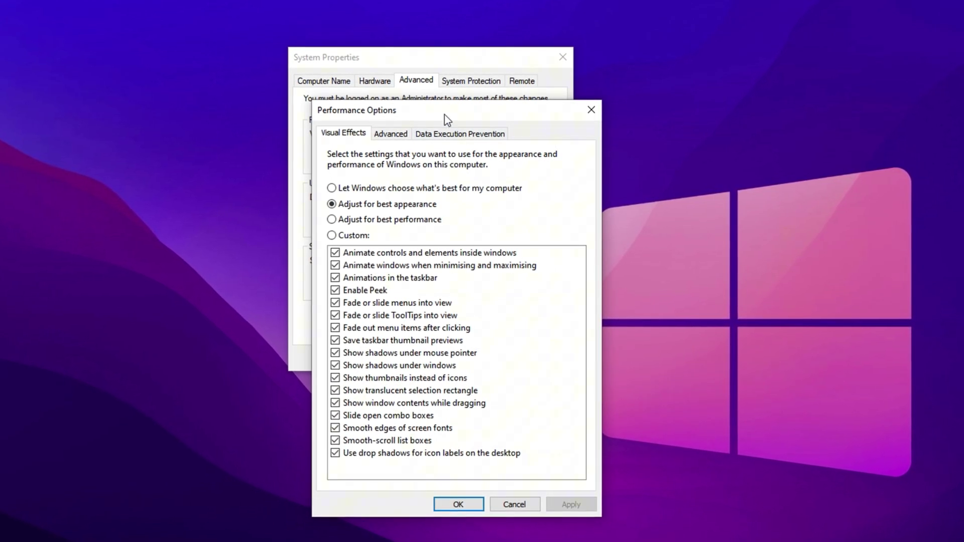
{"action": "left_click_drag", "start_coordinate": [445, 115], "coordinate": [445, 65]}
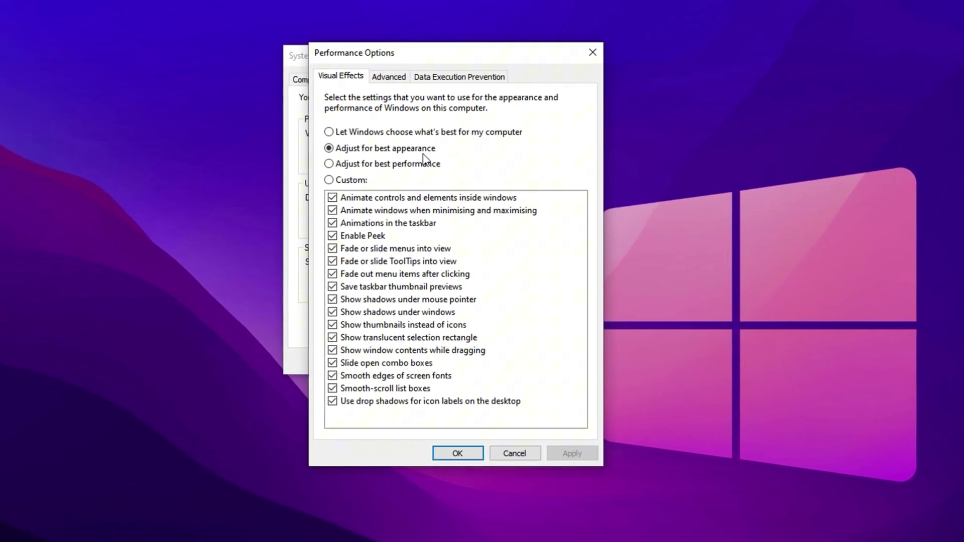
In Virtual memory, untick automatic paging file management and choose Custom size for C:
{"action": "left_click", "coordinate": [385, 76]}
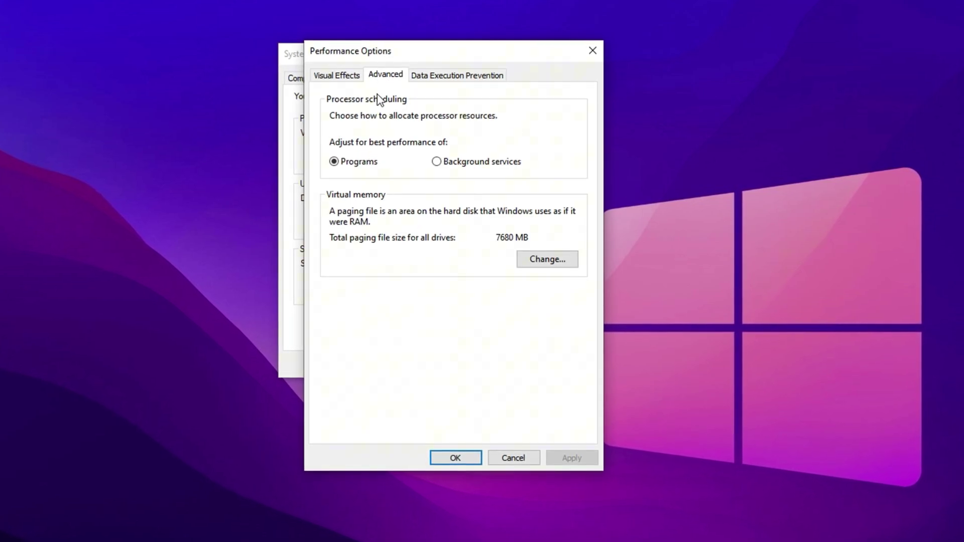
{"action": "left_click", "coordinate": [550, 266]}
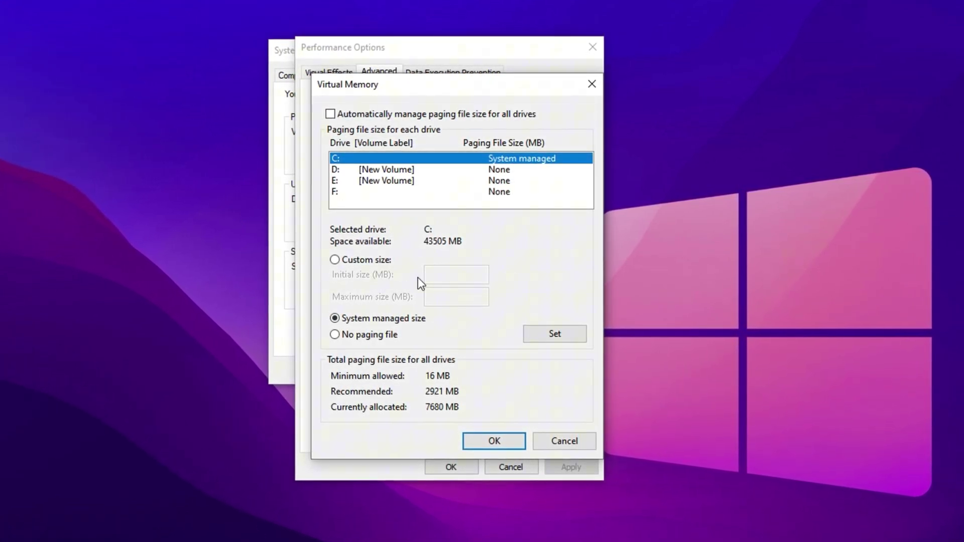
{"action": "left_click", "coordinate": [329, 113]}
{"action": "left_click", "coordinate": [328, 114]}
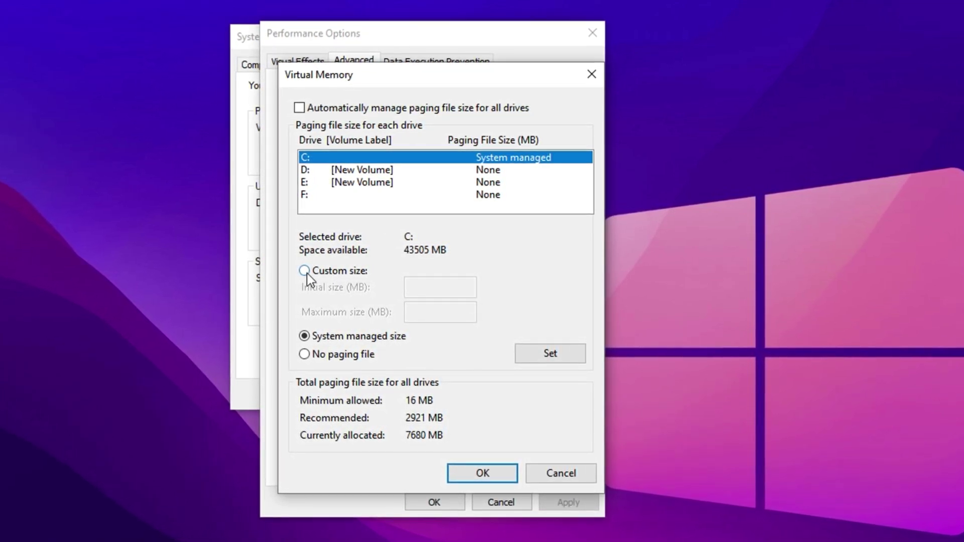
{"action": "left_click", "coordinate": [306, 273]}
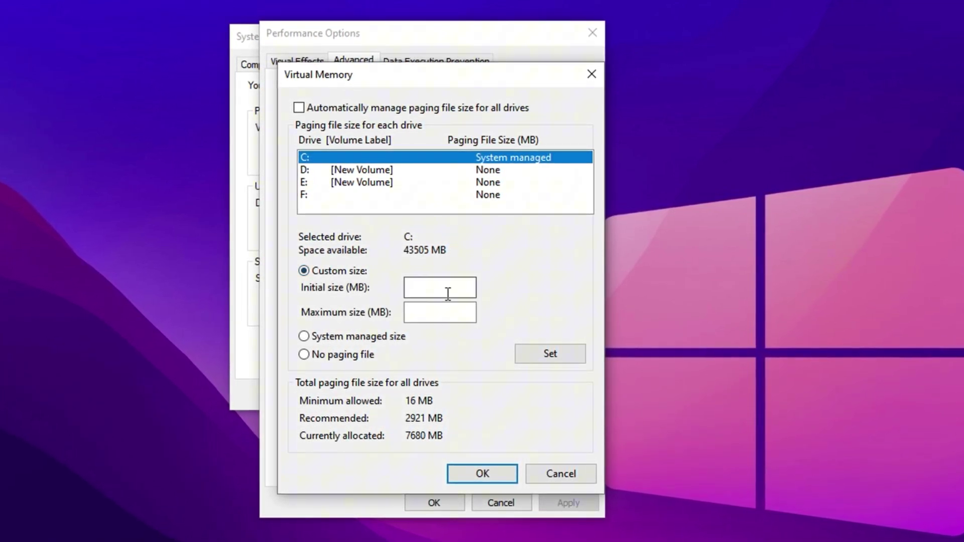
Open Calculator from Windows search to work out the paging file sizes
{"action": "left_click", "coordinate": [446, 290]}
{"action": "key", "text": "super"}
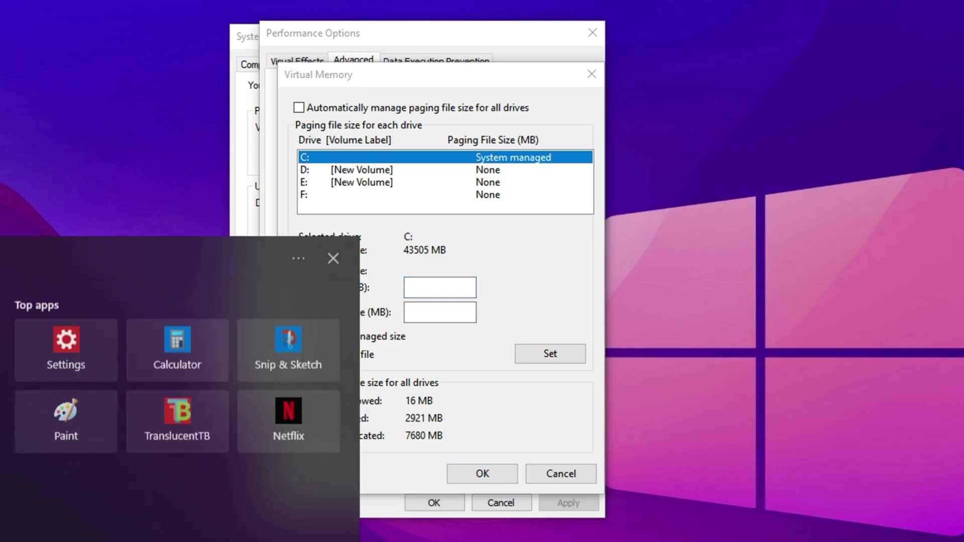
{"action": "type", "text": "camera"}
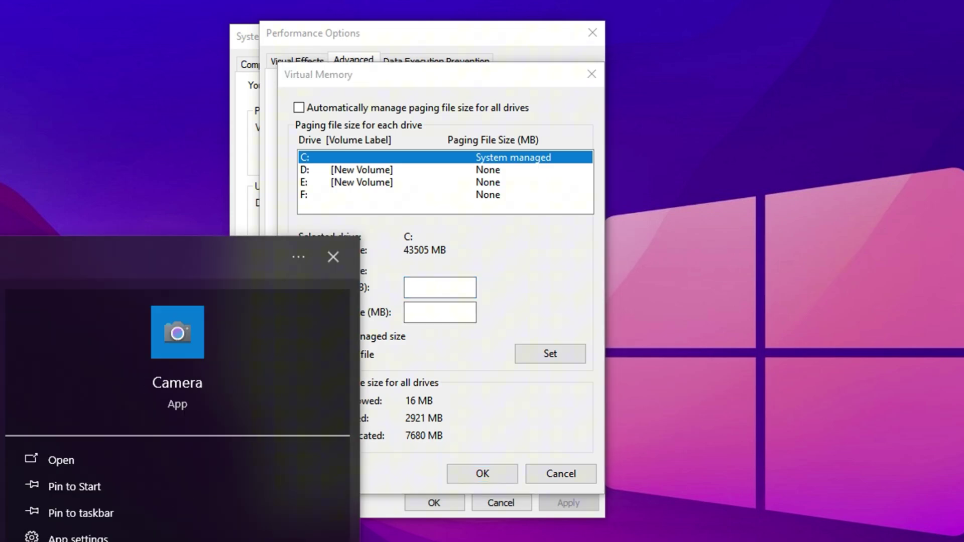
{"action": "type", "text": "l"}
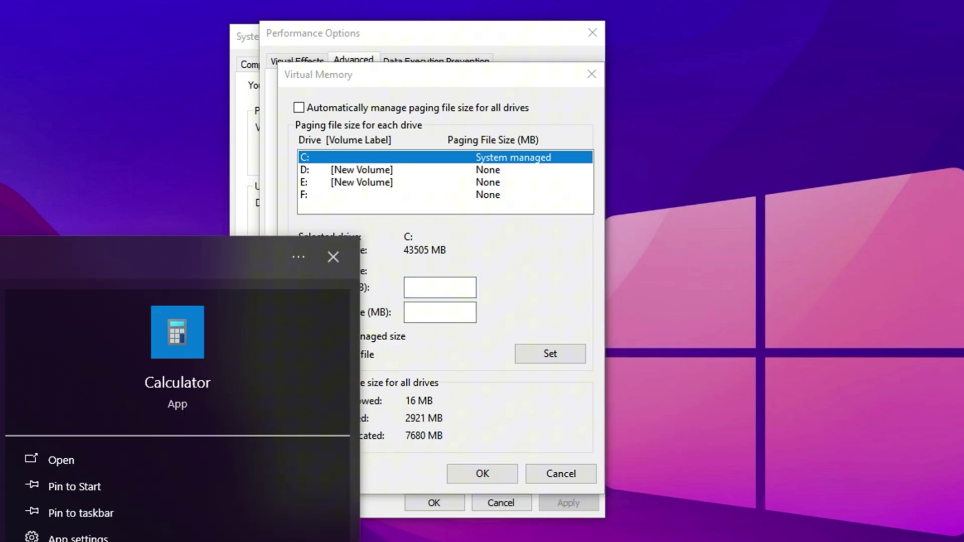
{"action": "key", "text": "Return"}
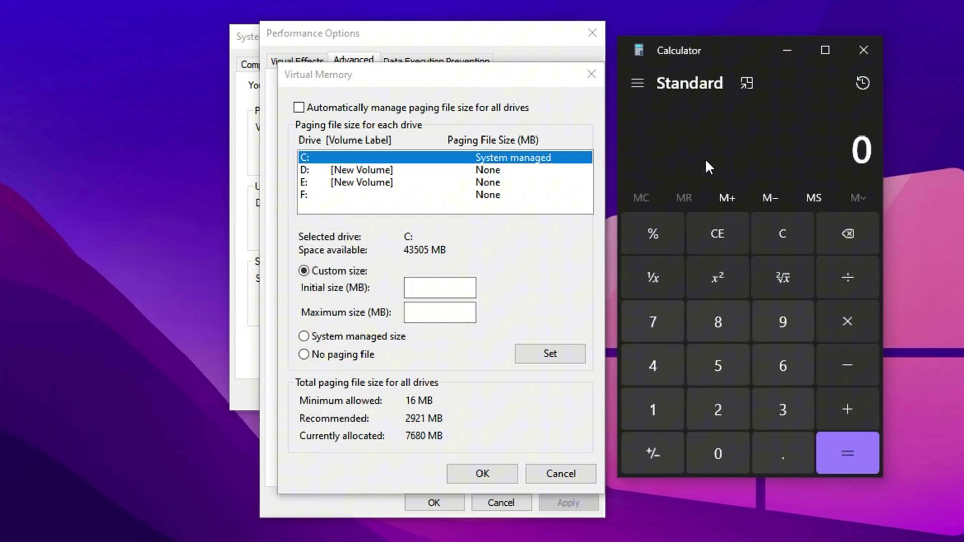
Calculate 16 × 1024 = 16384 in Calculator
{"action": "left_click", "coordinate": [657, 411]}
{"action": "left_click", "coordinate": [779, 366]}
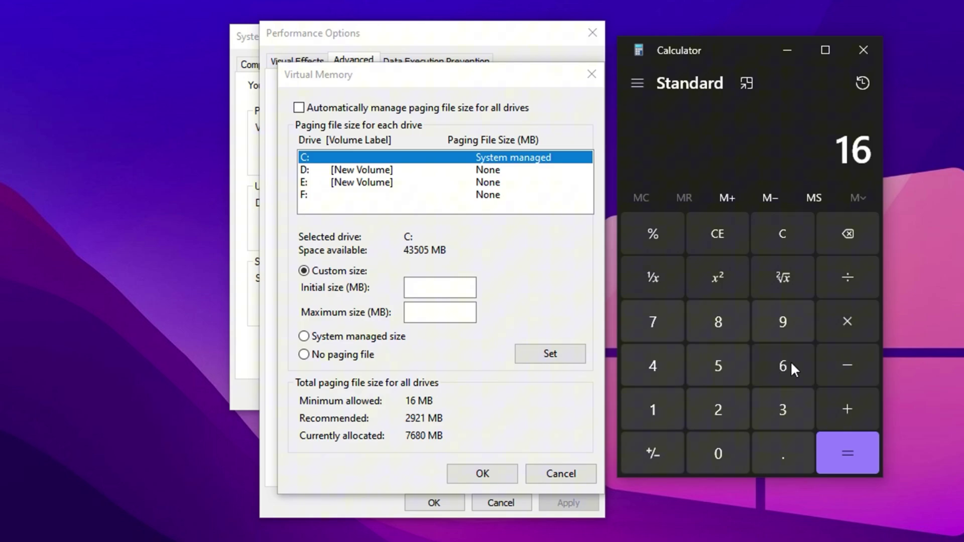
{"action": "left_click", "coordinate": [846, 321]}
{"action": "left_click", "coordinate": [679, 401]}
{"action": "left_click", "coordinate": [720, 454]}
{"action": "left_click", "coordinate": [711, 407]}
{"action": "left_click", "coordinate": [659, 367]}
{"action": "left_click", "coordinate": [860, 444]}
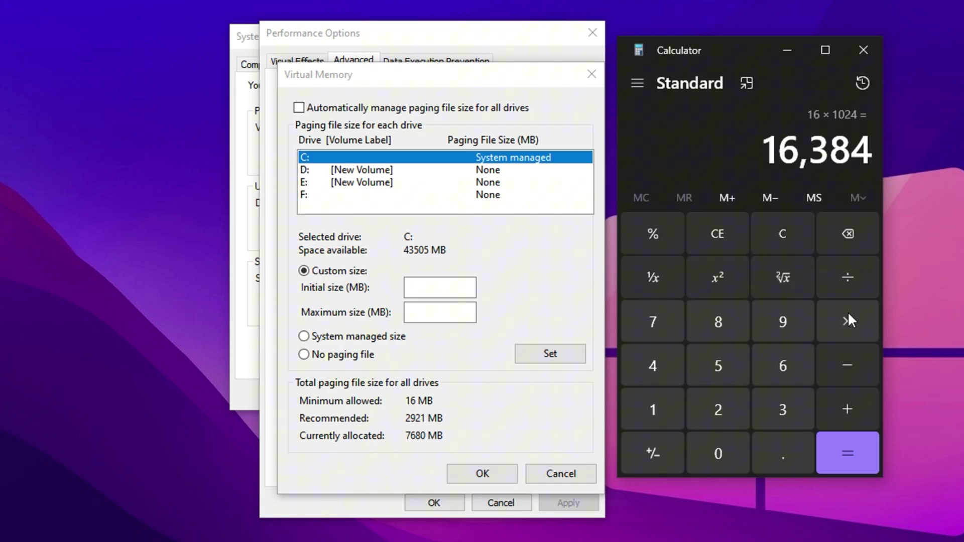
Compute 16384 × 1.5 and start entering it as the initial paging file size
{"action": "left_click", "coordinate": [837, 322]}
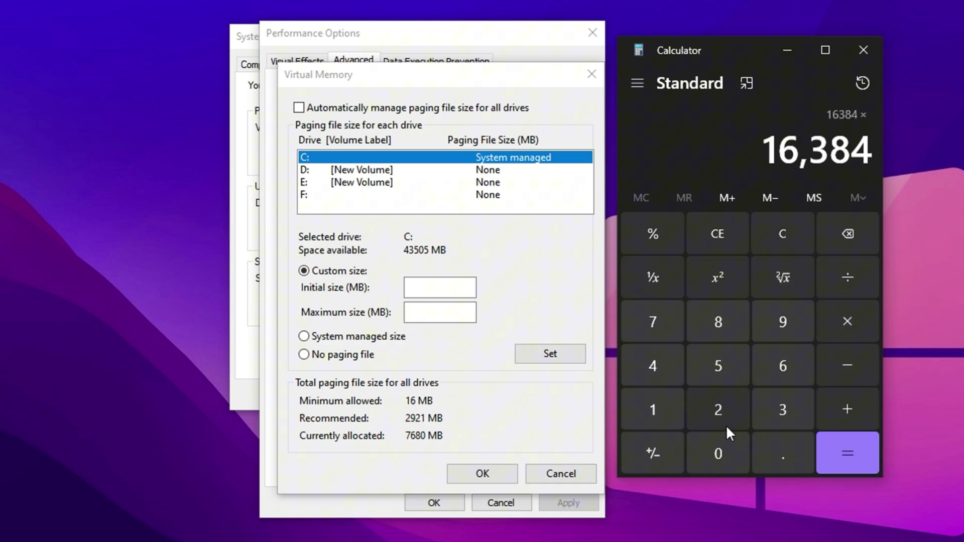
{"action": "left_click", "coordinate": [658, 409]}
{"action": "left_click", "coordinate": [779, 452]}
{"action": "left_click", "coordinate": [724, 369]}
{"action": "left_click", "coordinate": [848, 452]}
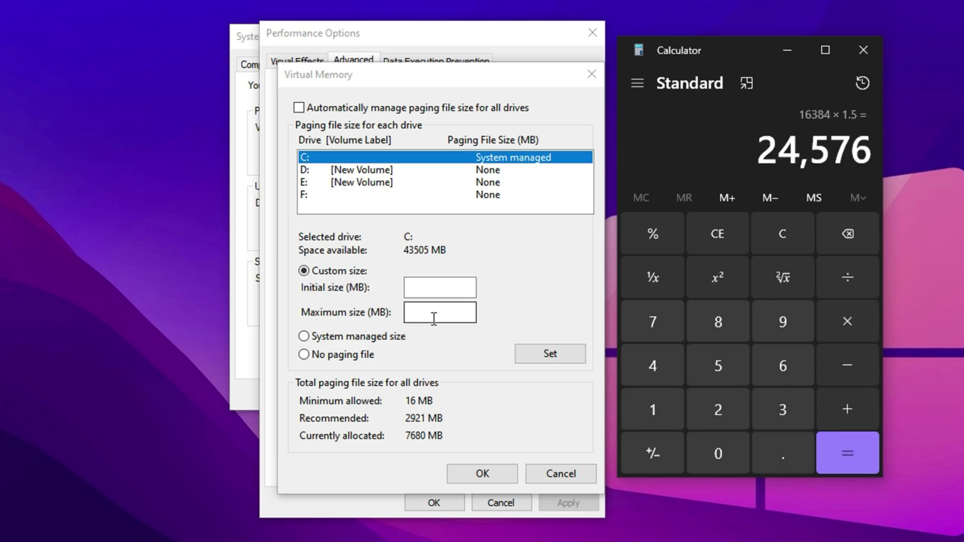
{"action": "left_click", "coordinate": [434, 288]}
{"action": "type", "text": "24576"}
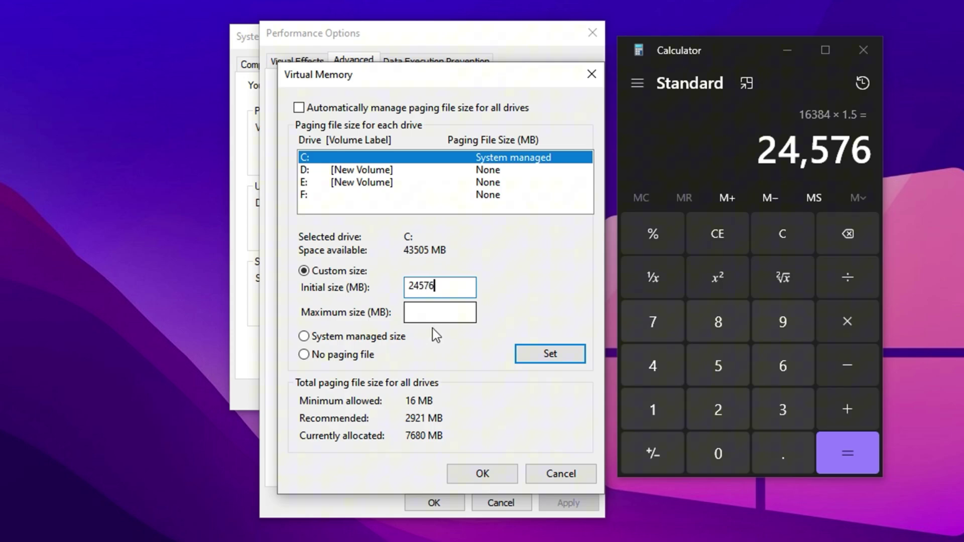
Compute 16384 × 3 = 49152 for C:'s maximum paging size and close Calculator
{"action": "left_click", "coordinate": [792, 186]}
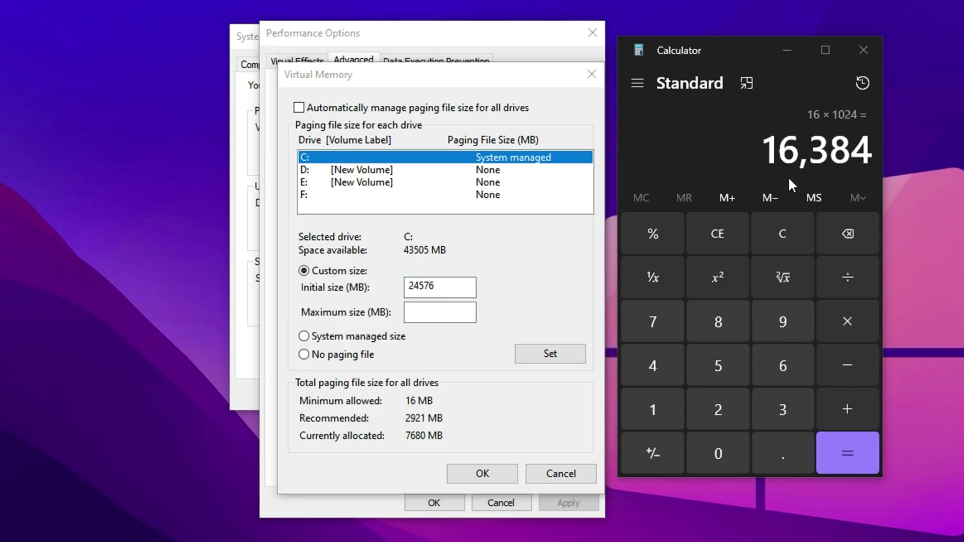
{"action": "left_click", "coordinate": [841, 319]}
{"action": "left_click", "coordinate": [786, 414]}
{"action": "left_click", "coordinate": [857, 443]}
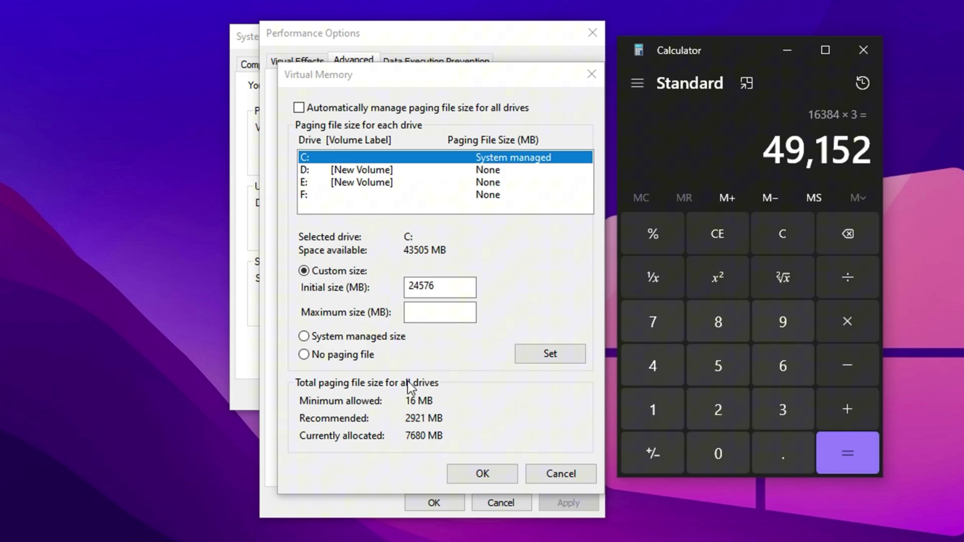
{"action": "left_click", "coordinate": [419, 314]}
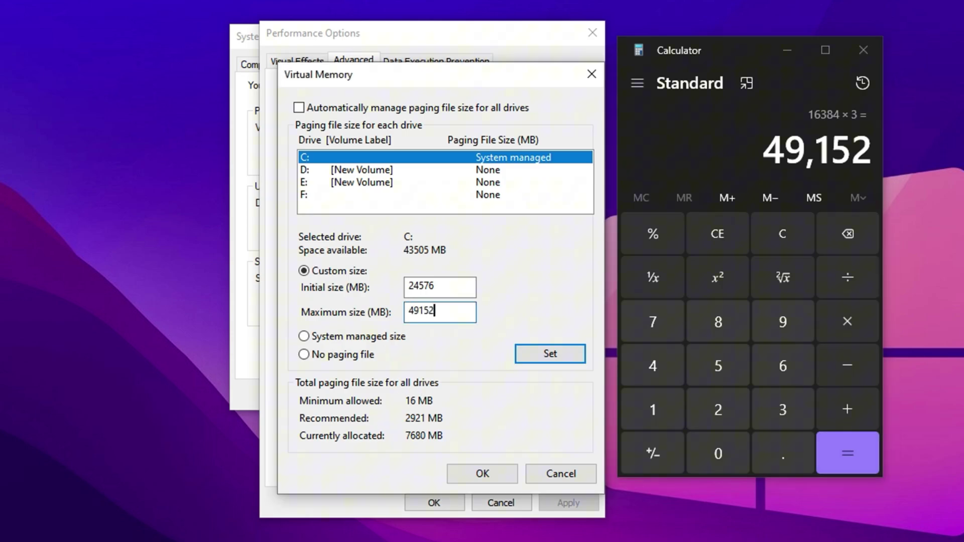
{"action": "left_click", "coordinate": [864, 50]}
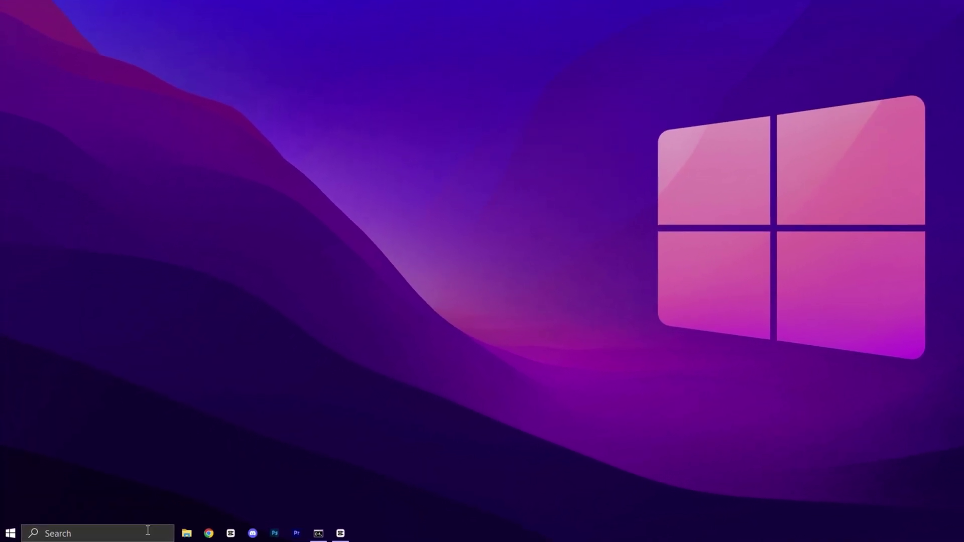
Run Registry Editor as administrator and select the Multimedia\SystemProfile key path
{"action": "left_click", "coordinate": [148, 531]}
{"action": "type", "text": "reg"}
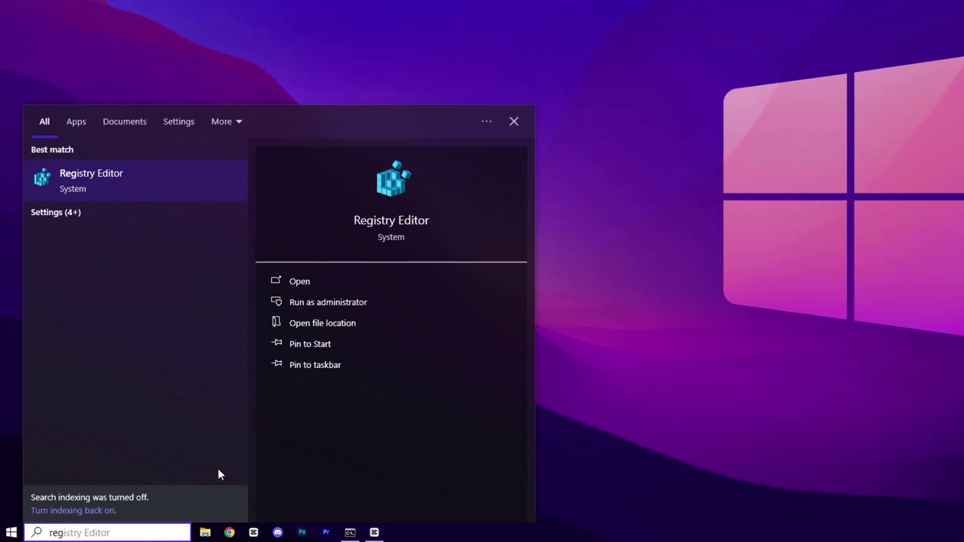
{"action": "right_click", "coordinate": [148, 193]}
{"action": "left_click", "coordinate": [171, 200]}
{"action": "left_click", "coordinate": [518, 295]}
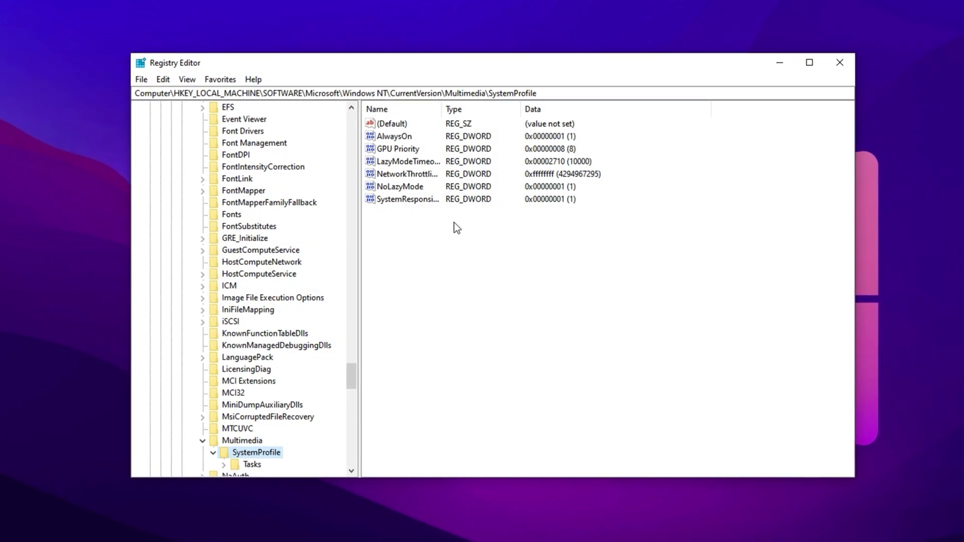
{"action": "left_click", "coordinate": [428, 236]}
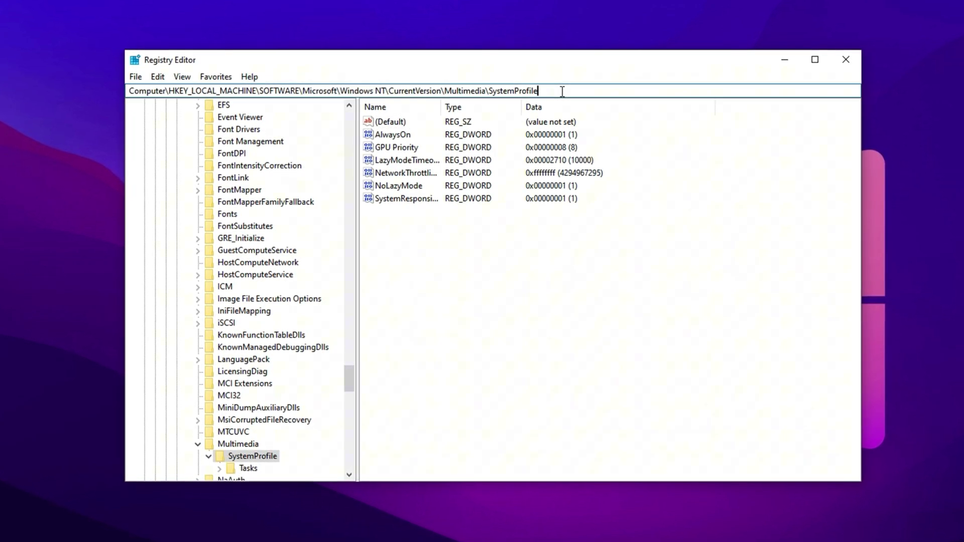
{"action": "left_click_drag", "start_coordinate": [553, 91], "coordinate": [128, 84]}
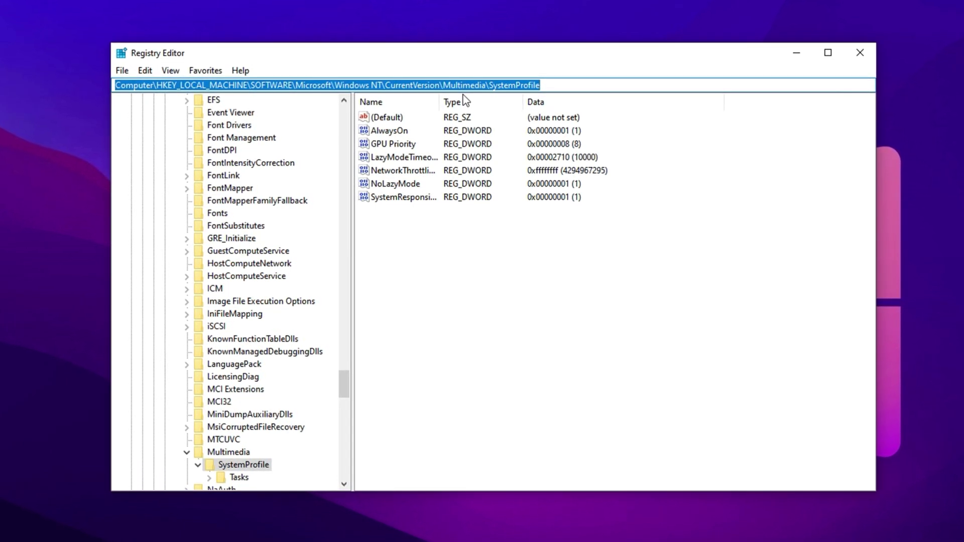
{"action": "left_click", "coordinate": [403, 241]}
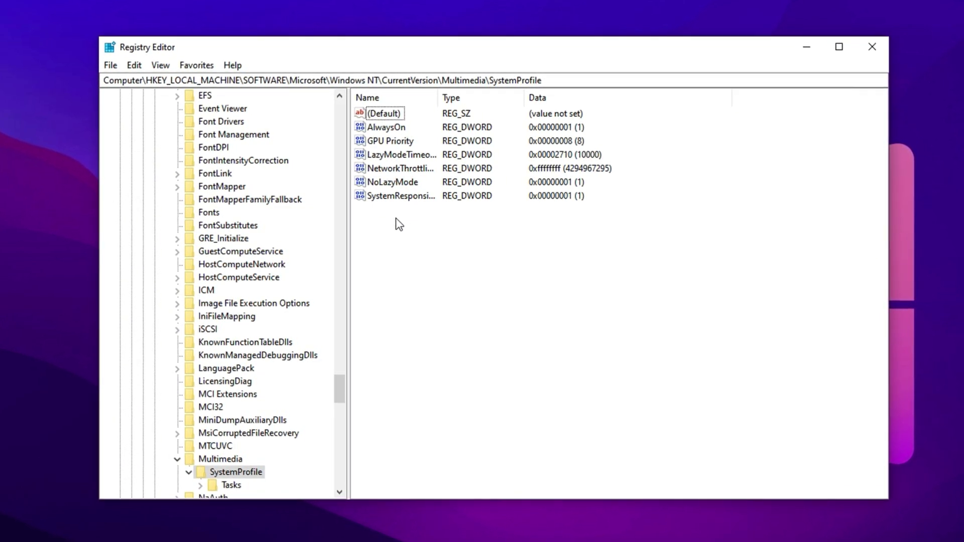
Change SystemResponsiveness from 1 to decimal 10
{"action": "left_click", "coordinate": [405, 196]}
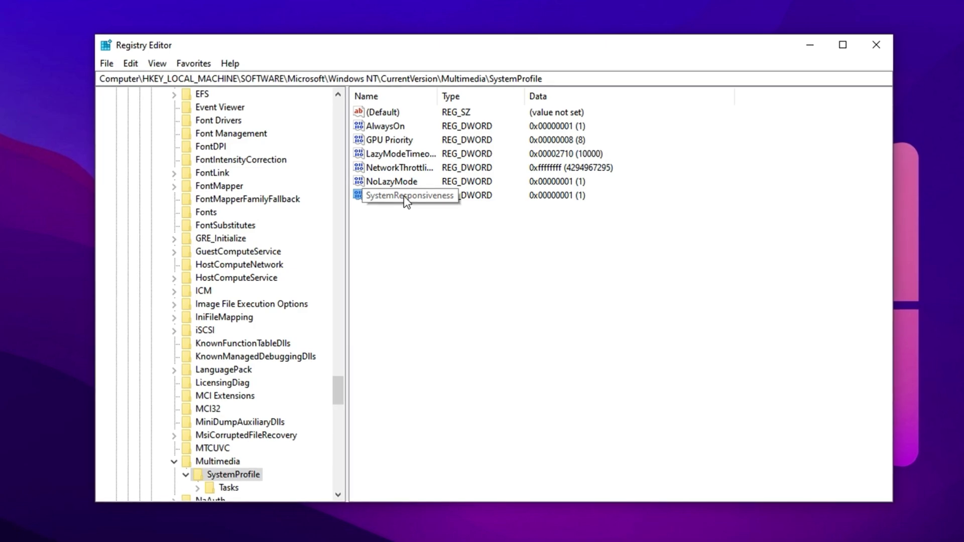
{"action": "double_click", "coordinate": [406, 197]}
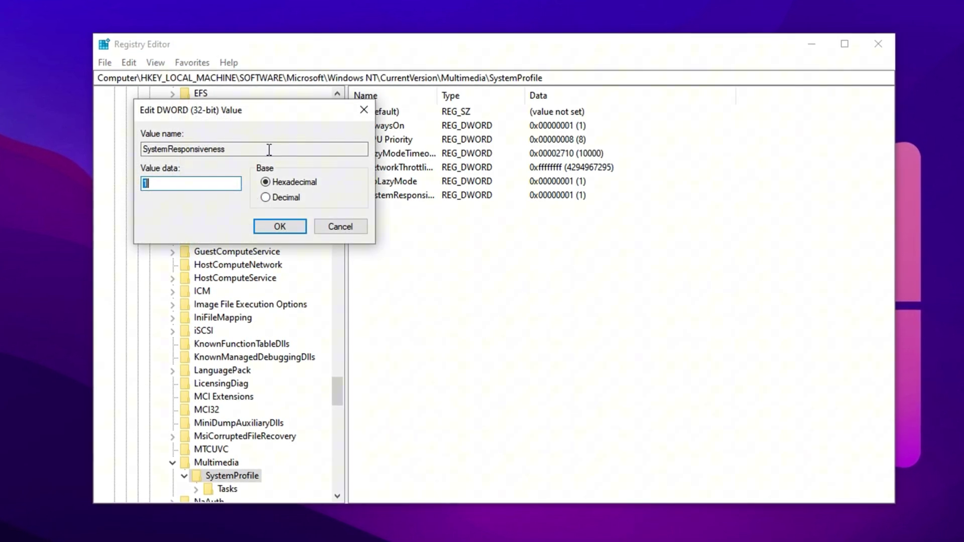
{"action": "left_click", "coordinate": [163, 183]}
{"action": "left_click", "coordinate": [265, 198]}
{"action": "left_click_drag", "start_coordinate": [181, 187], "coordinate": [134, 187]}
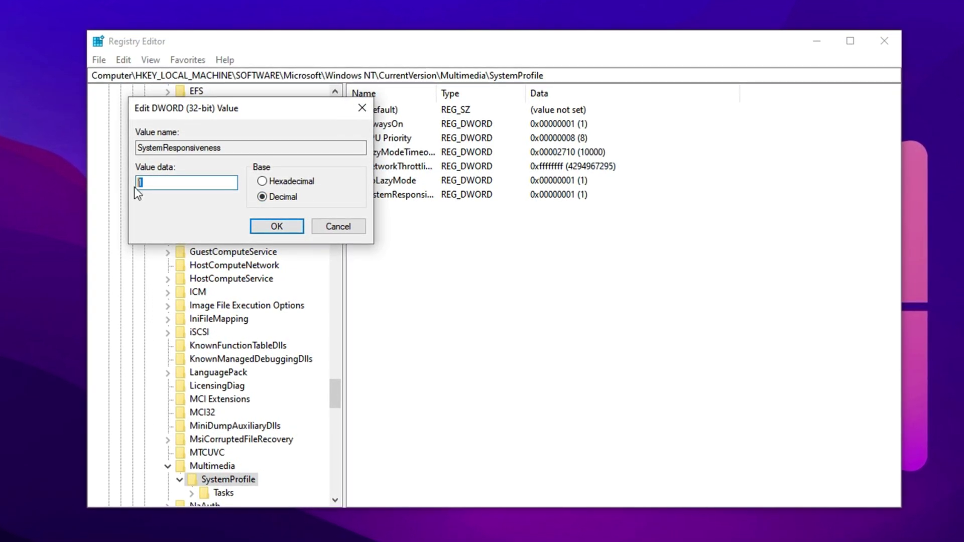
{"action": "type", "text": "10"}
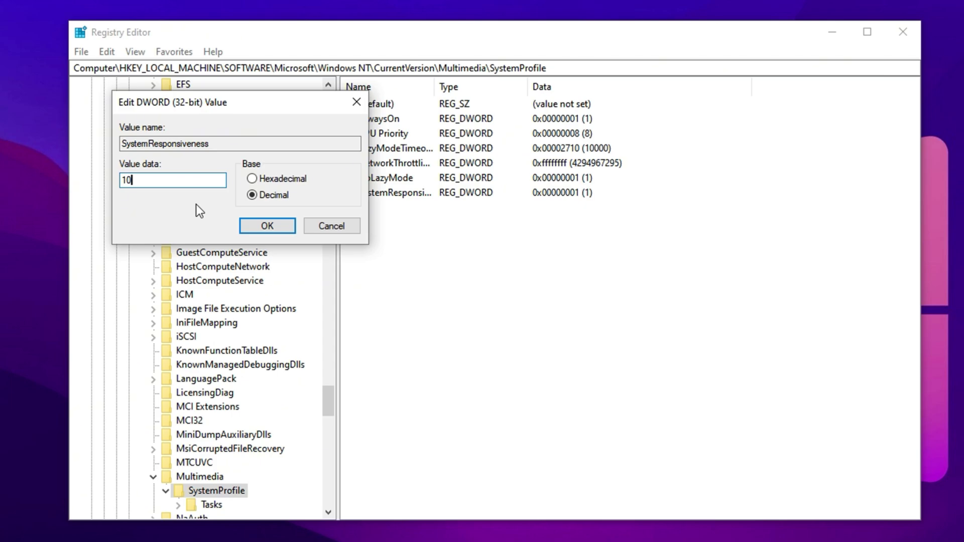
{"action": "left_click", "coordinate": [253, 226]}
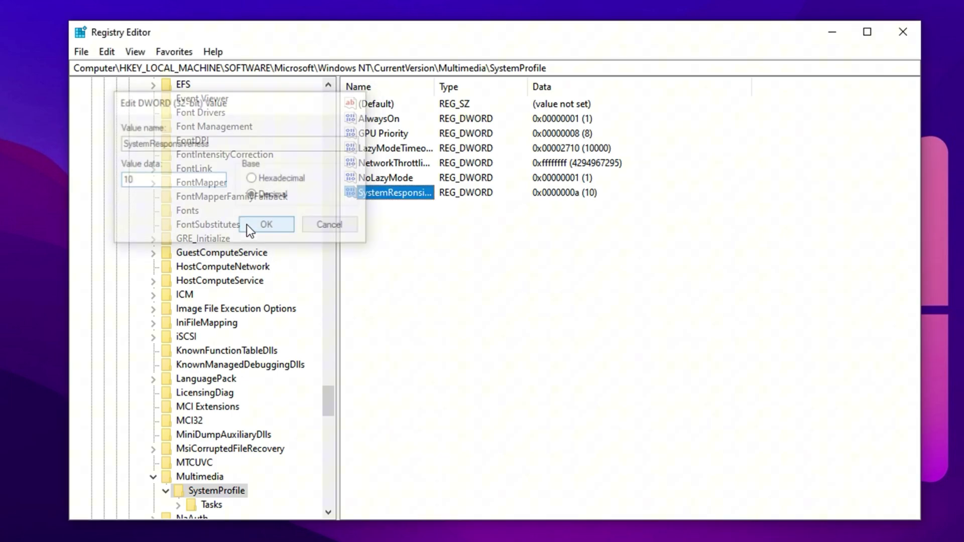
{"action": "left_click", "coordinate": [411, 233]}
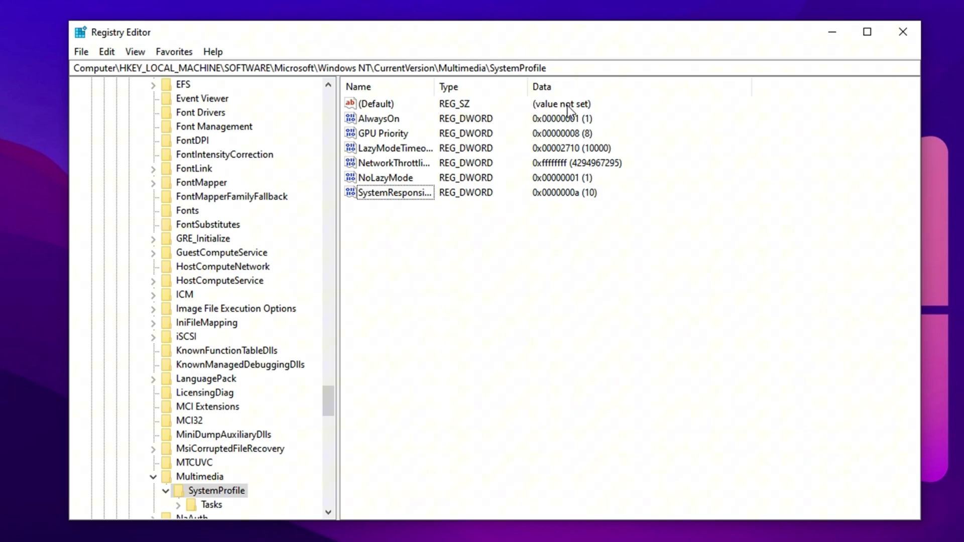
Paste the PriorityControl path into the address bar and open Win32PrioritySeparation (26 hex) for editing
{"action": "left_click_drag", "start_coordinate": [573, 67], "coordinate": [85, 69]}
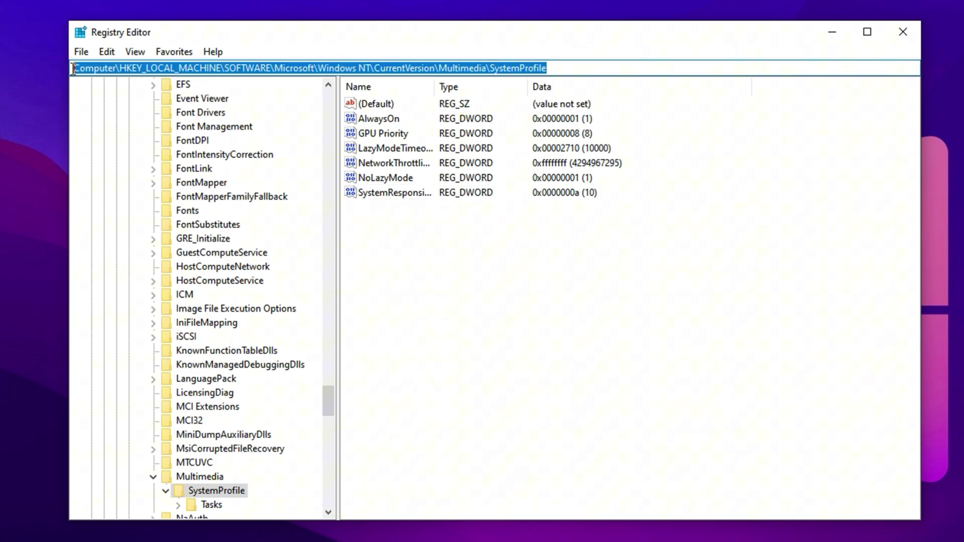
{"action": "type", "text": "HKEY_LOCAL_MACHINE\\SYSTEM\\CurrentControlSet\\Control\\PriorityControl"}
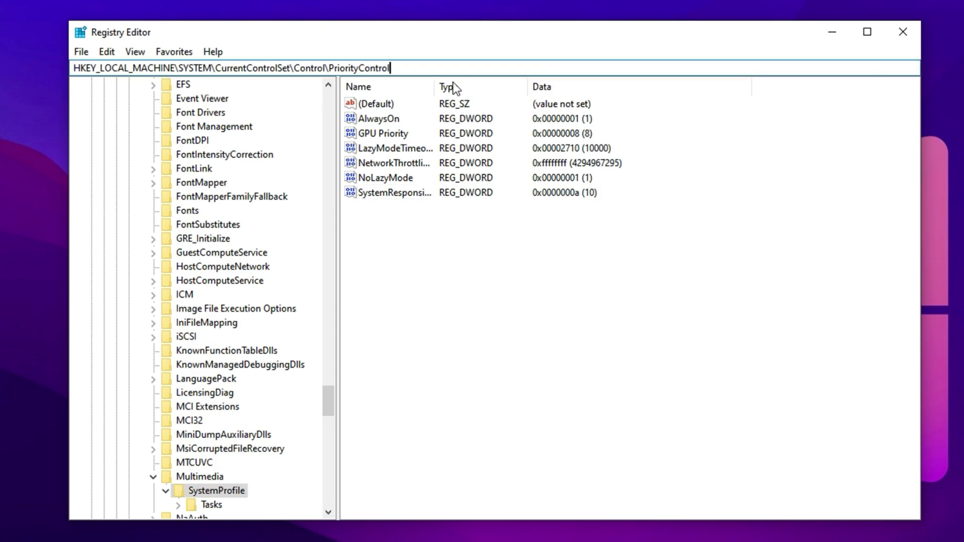
{"action": "key", "text": "Return"}
{"action": "left_click", "coordinate": [391, 182]}
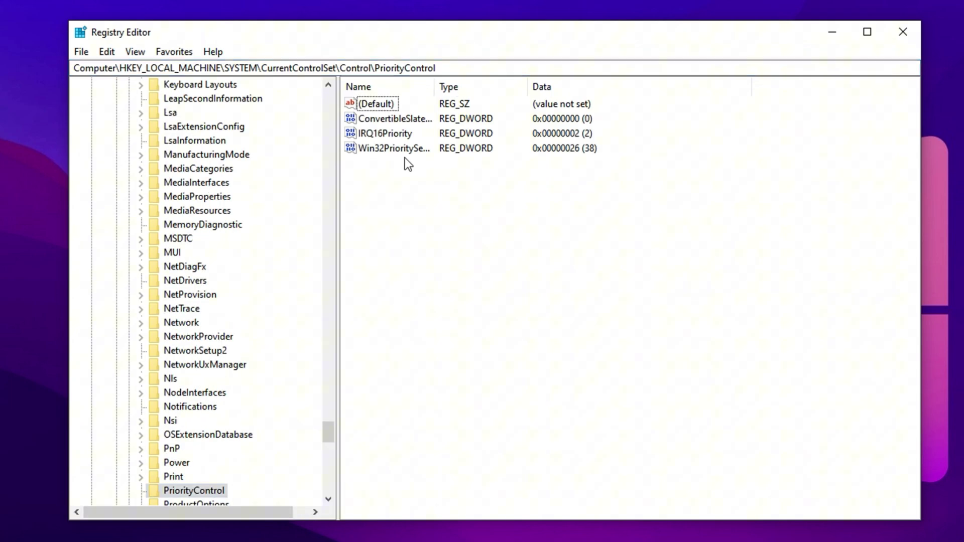
{"action": "left_click", "coordinate": [387, 149]}
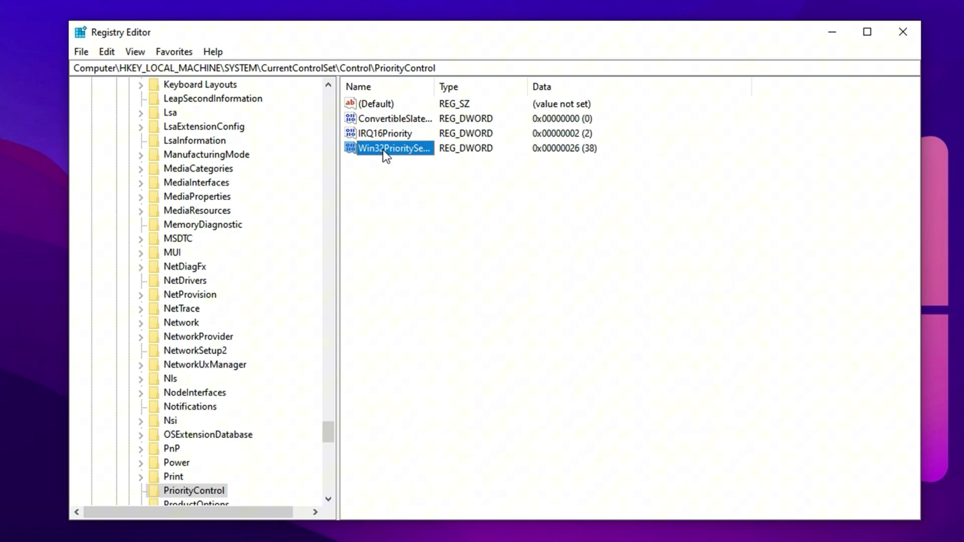
{"action": "double_click", "coordinate": [382, 149]}
{"action": "left_click", "coordinate": [132, 183]}
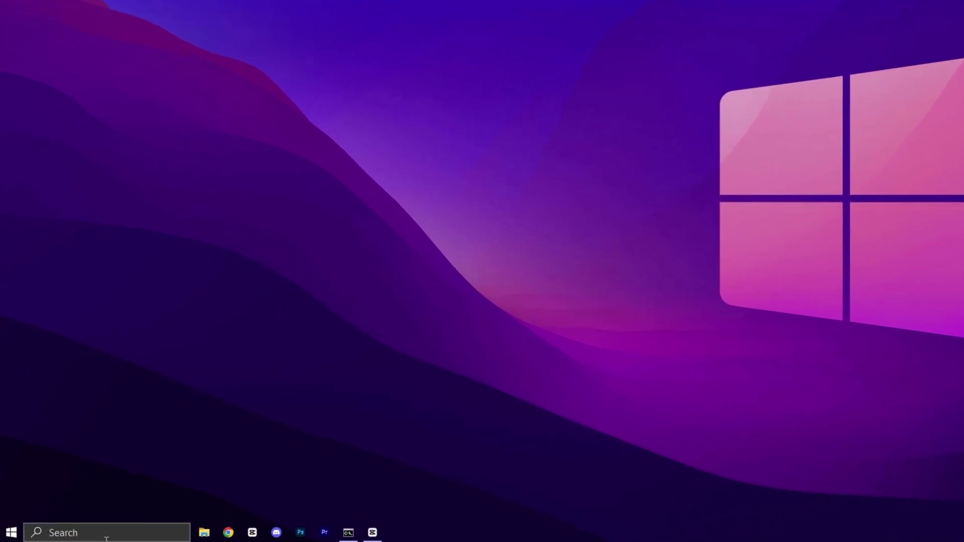
Search 'serv' and open the Services console, scrolling its service list
{"action": "left_click", "coordinate": [103, 534]}
{"action": "type", "text": "serv"}
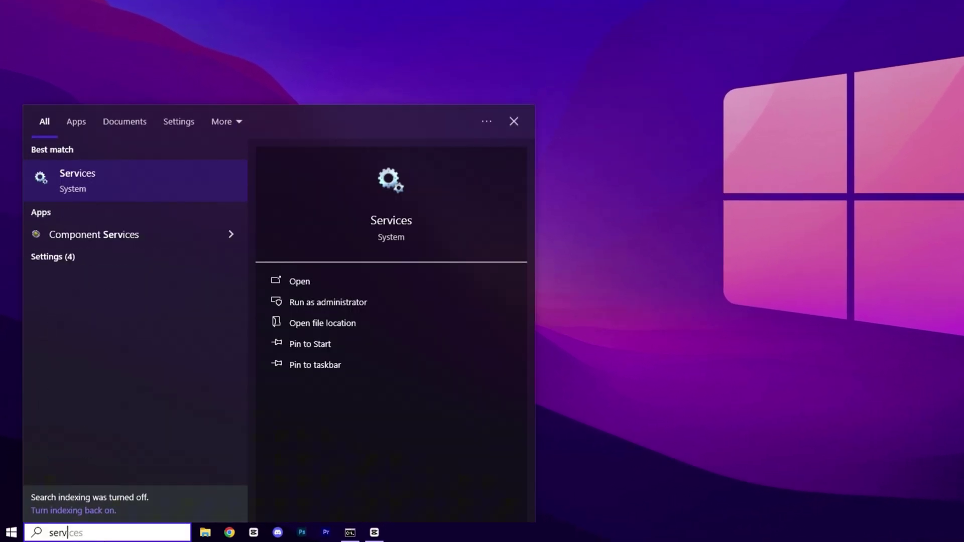
{"action": "left_click", "coordinate": [130, 179]}
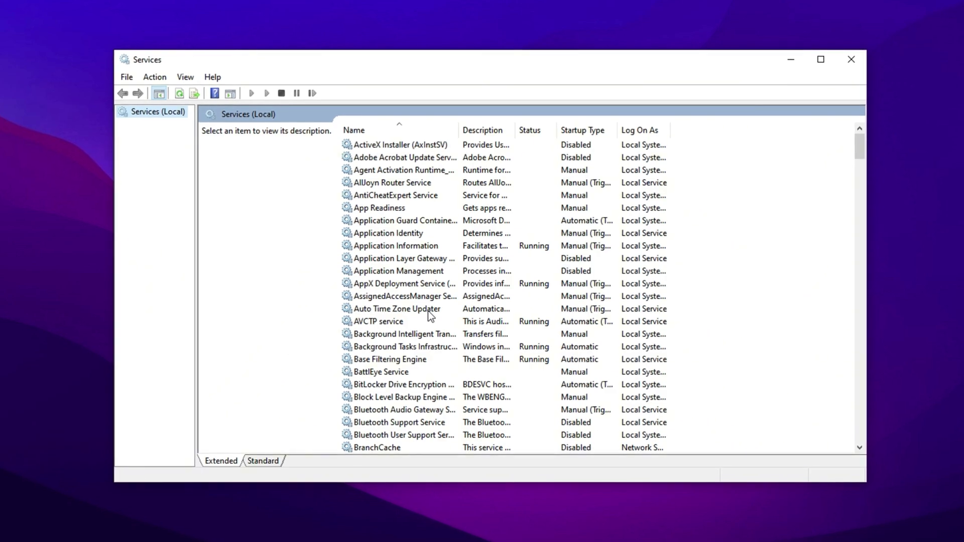
{"action": "scroll", "coordinate": [428, 312], "scroll_direction": "down", "scroll_amount": 1}
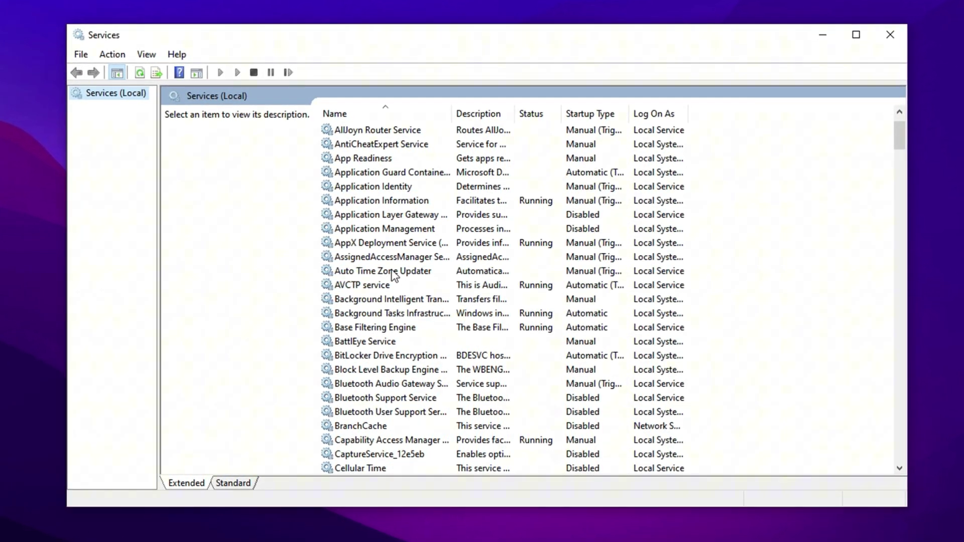
Open BitLocker Drive Encryption Service properties, pick Disabled startup type, then Apply and OK
{"action": "left_click", "coordinate": [362, 358]}
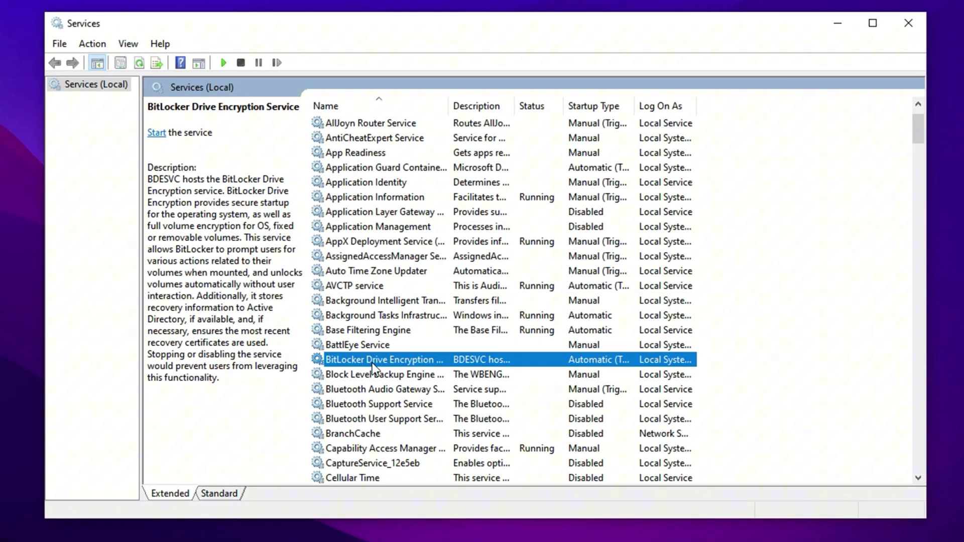
{"action": "right_click", "coordinate": [373, 363]}
{"action": "left_click", "coordinate": [423, 507]}
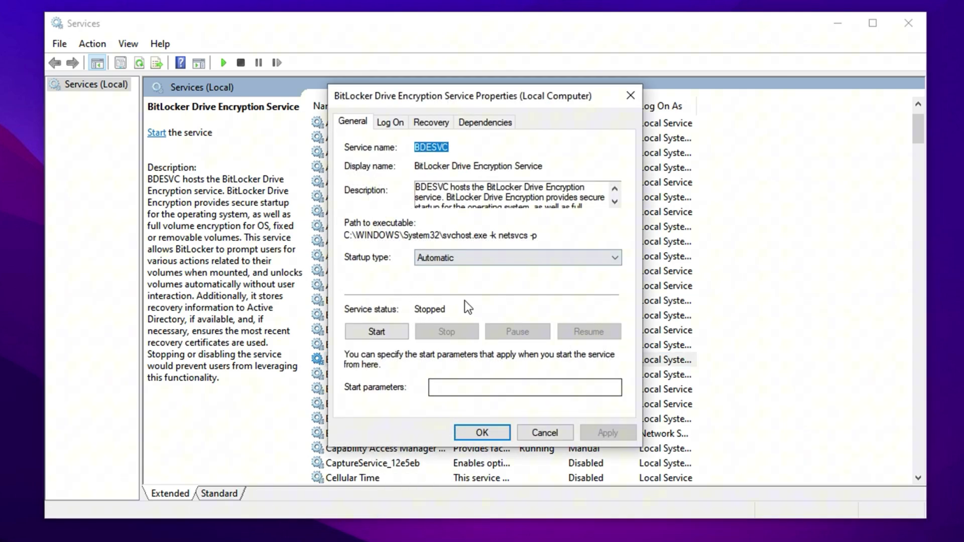
{"action": "left_click", "coordinate": [442, 256]}
{"action": "left_click", "coordinate": [436, 301]}
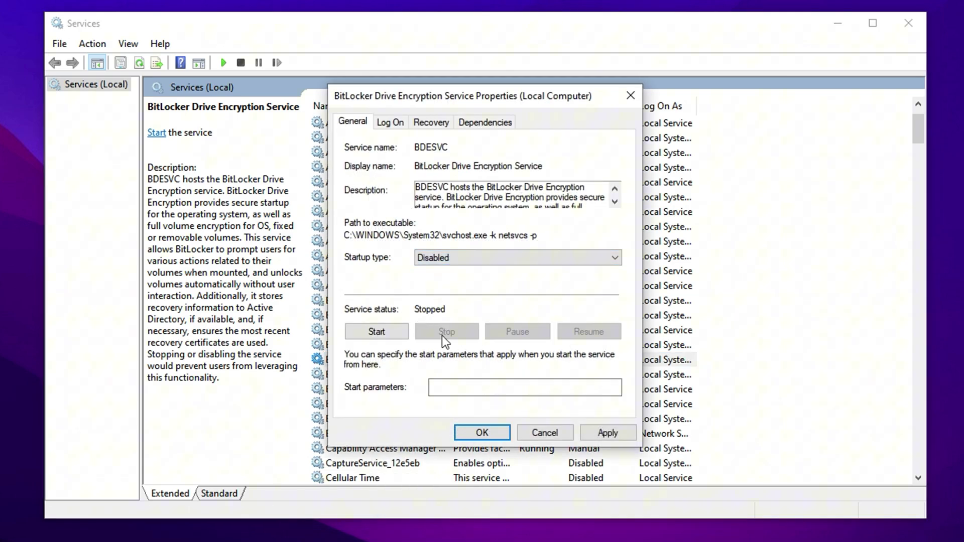
{"action": "left_click", "coordinate": [608, 433]}
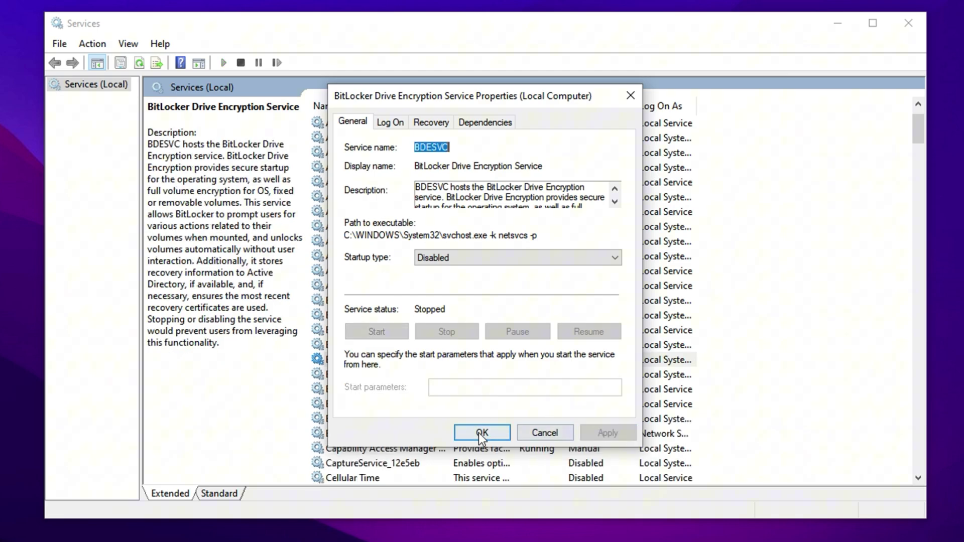
{"action": "left_click", "coordinate": [481, 433]}
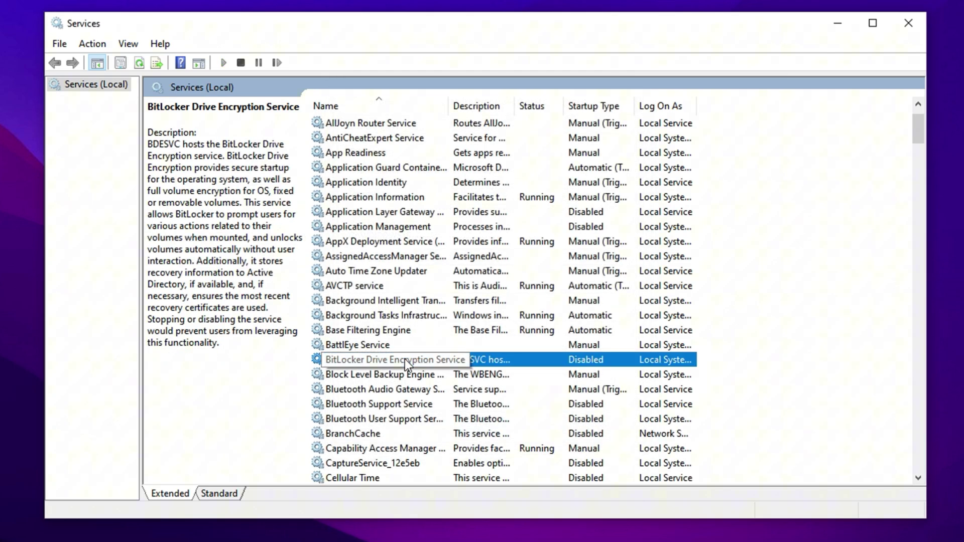
{"action": "scroll", "coordinate": [405, 360], "scroll_direction": "down", "scroll_amount": 7}
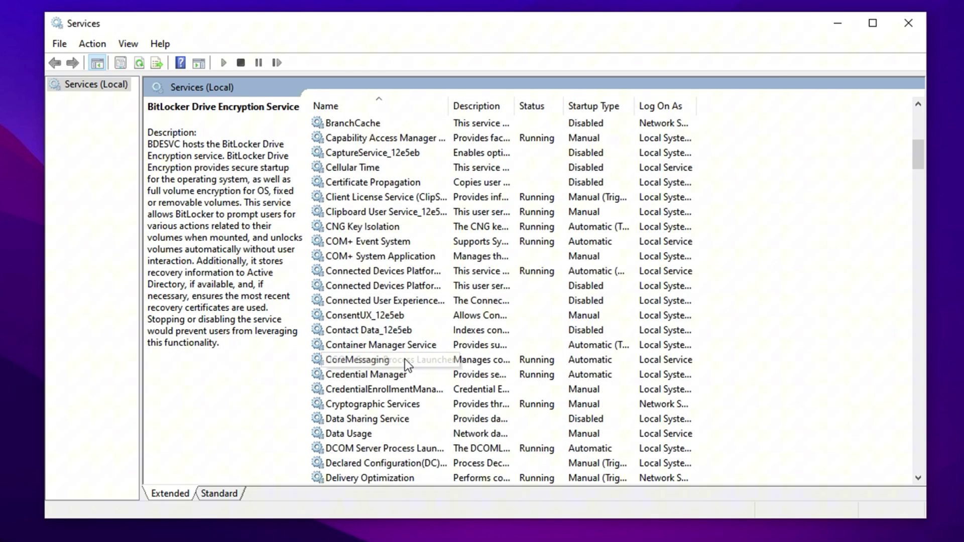
{"action": "left_click", "coordinate": [385, 302]}
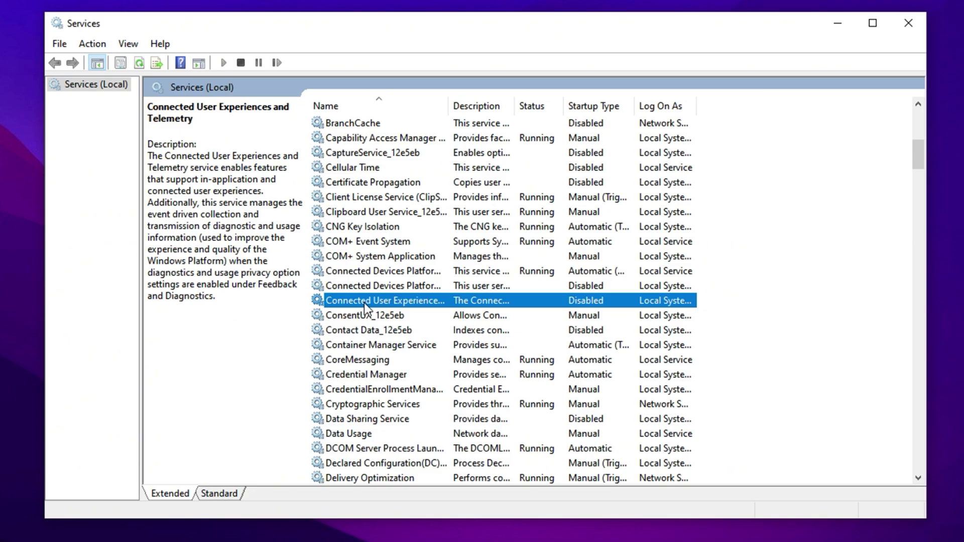
{"action": "right_click", "coordinate": [364, 303]}
{"action": "left_click", "coordinate": [405, 448]}
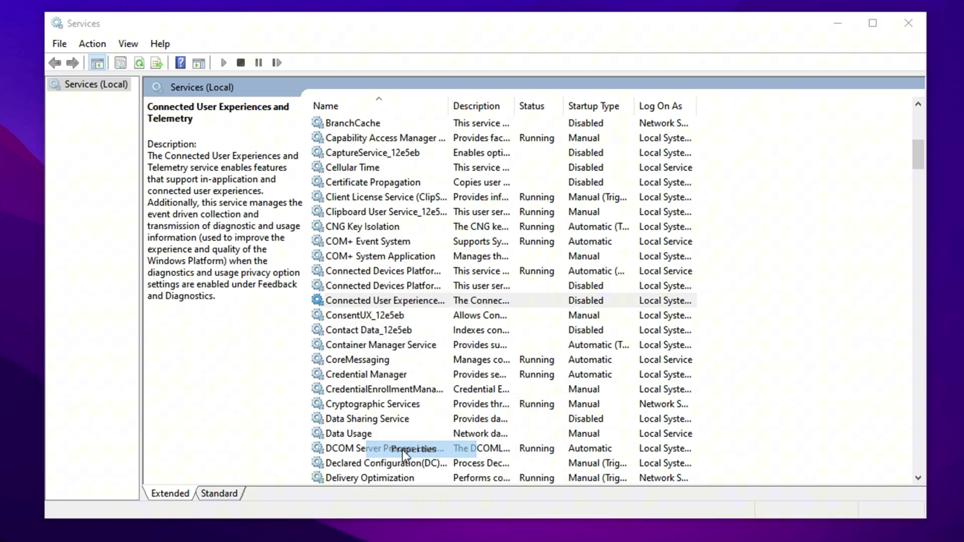
{"action": "left_click", "coordinate": [517, 258]}
{"action": "left_click", "coordinate": [502, 298]}
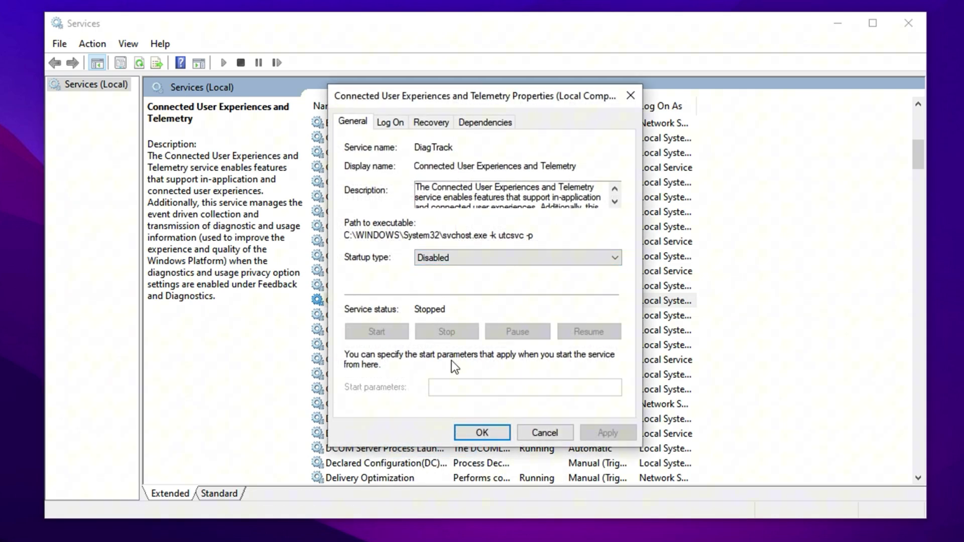
{"action": "left_click", "coordinate": [501, 438]}
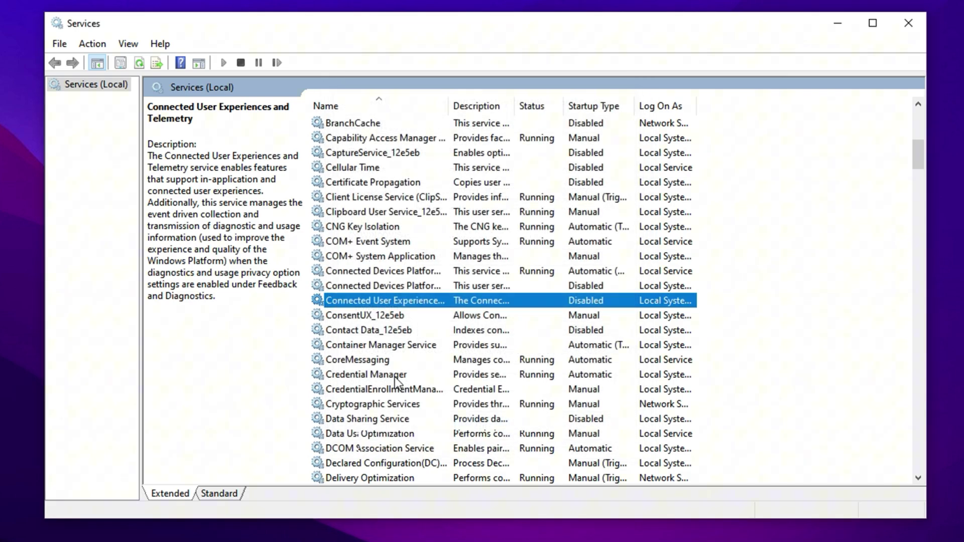
{"action": "scroll", "coordinate": [394, 378], "scroll_direction": "down", "scroll_amount": 2}
{"action": "scroll", "coordinate": [394, 378], "scroll_direction": "down", "scroll_amount": 5}
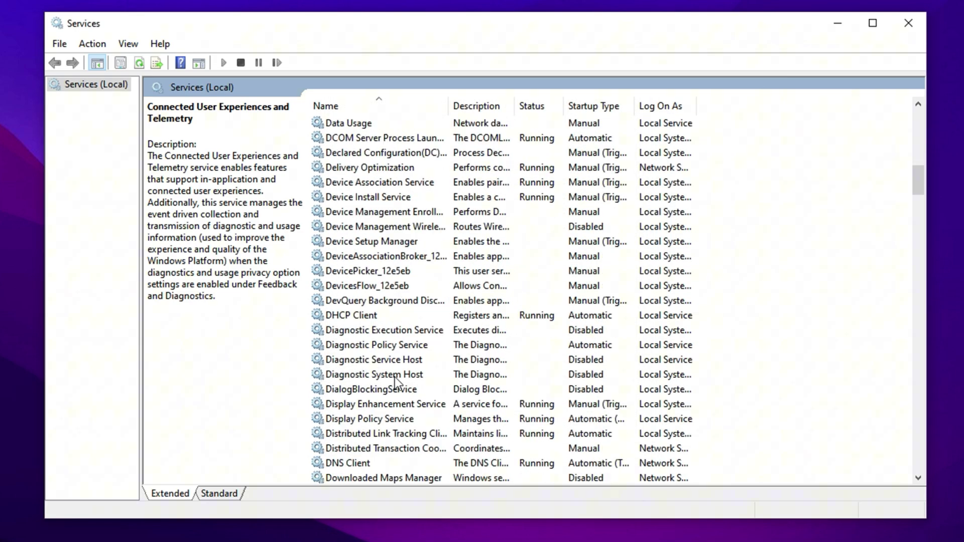
{"action": "left_click", "coordinate": [427, 434]}
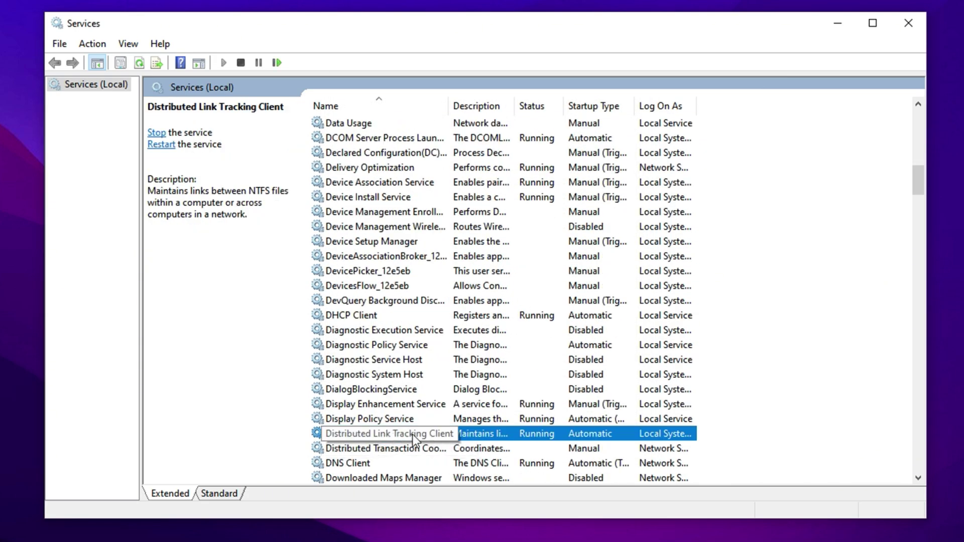
{"action": "scroll", "coordinate": [389, 435], "scroll_direction": "down", "scroll_amount": 2}
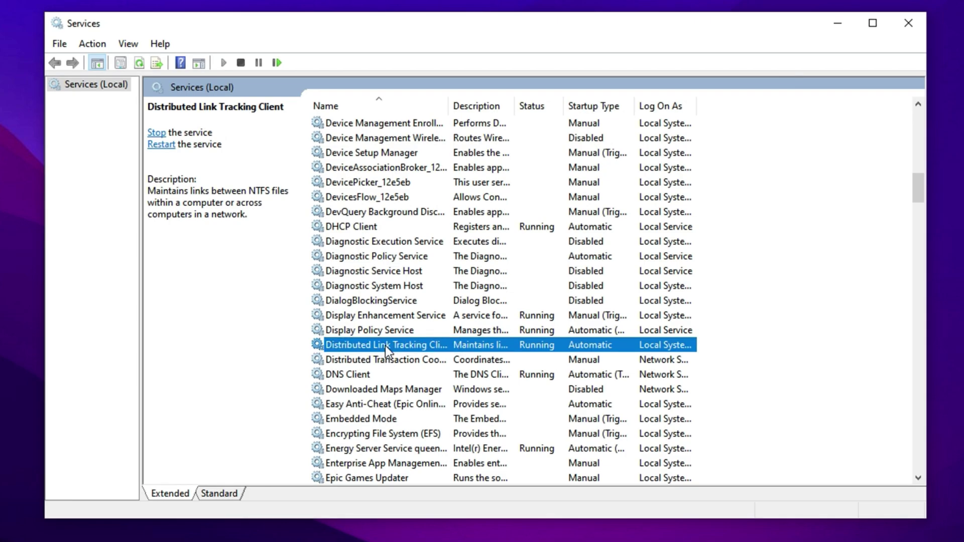
{"action": "scroll", "coordinate": [385, 301], "scroll_direction": "down", "scroll_amount": 20}
{"action": "left_click", "coordinate": [367, 256]}
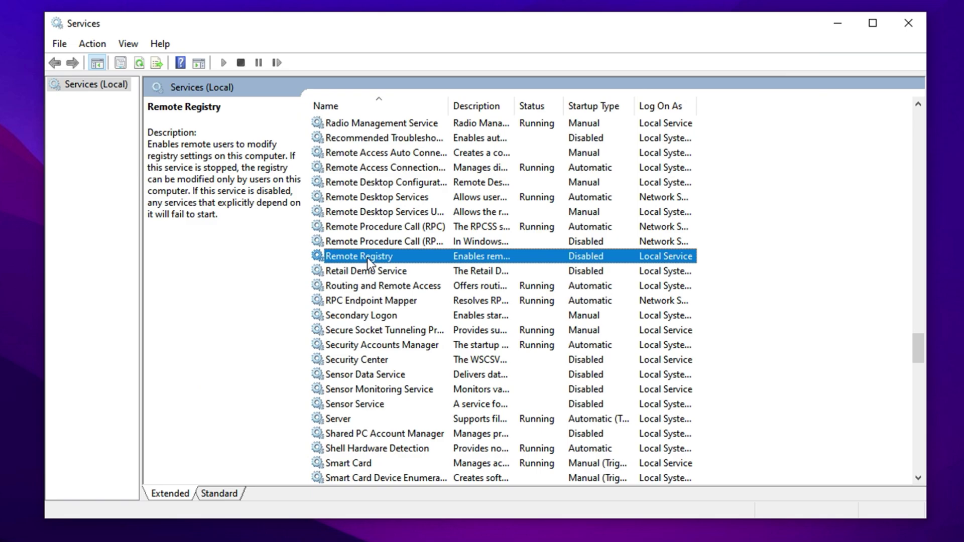
{"action": "right_click", "coordinate": [399, 258]}
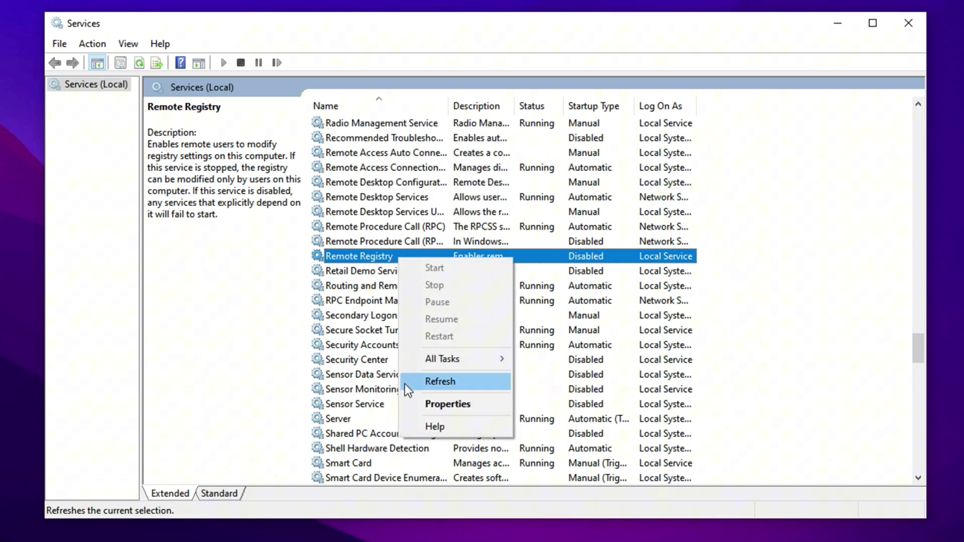
{"action": "left_click", "coordinate": [442, 403]}
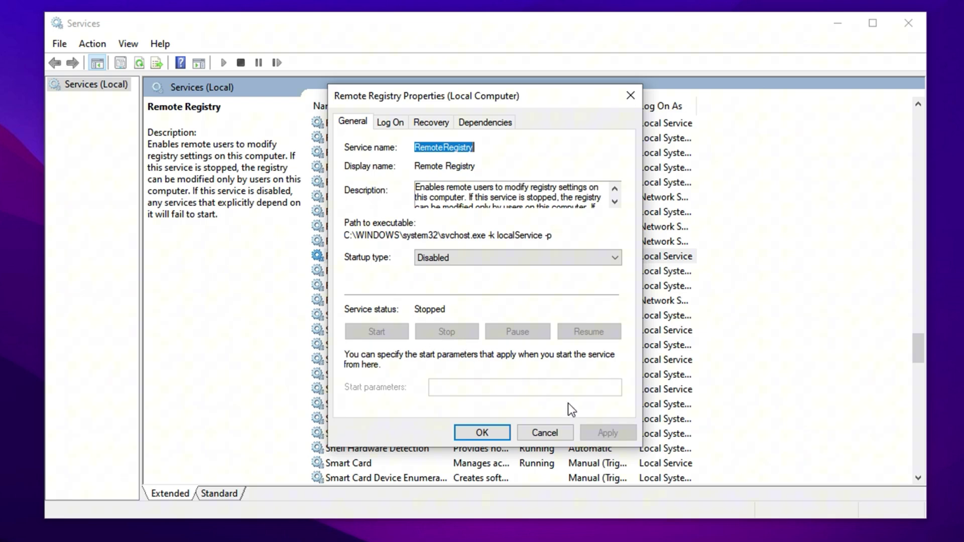
{"action": "left_click", "coordinate": [497, 433]}
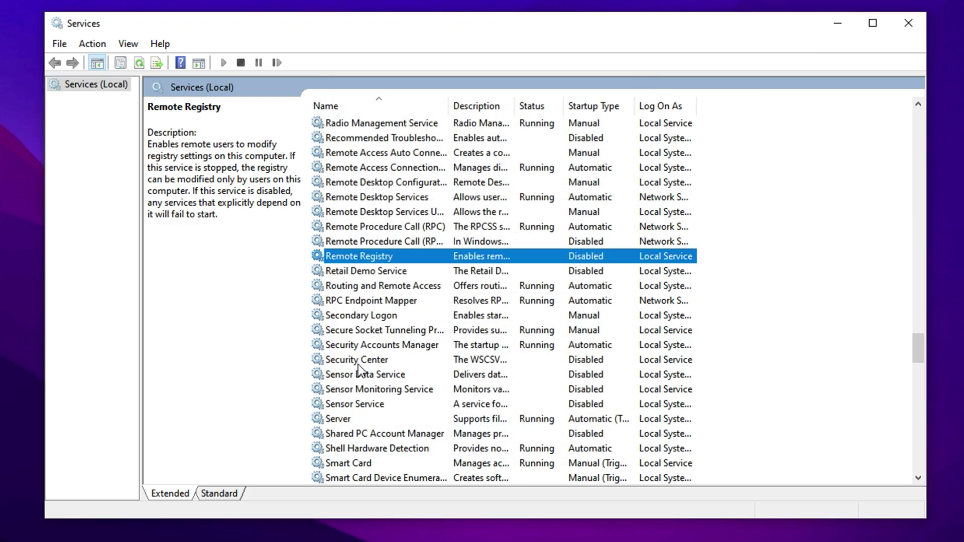
{"action": "scroll", "coordinate": [354, 373], "scroll_direction": "down", "scroll_amount": 6}
{"action": "scroll", "coordinate": [354, 372], "scroll_direction": "down", "scroll_amount": 4}
{"action": "left_click", "coordinate": [374, 397]}
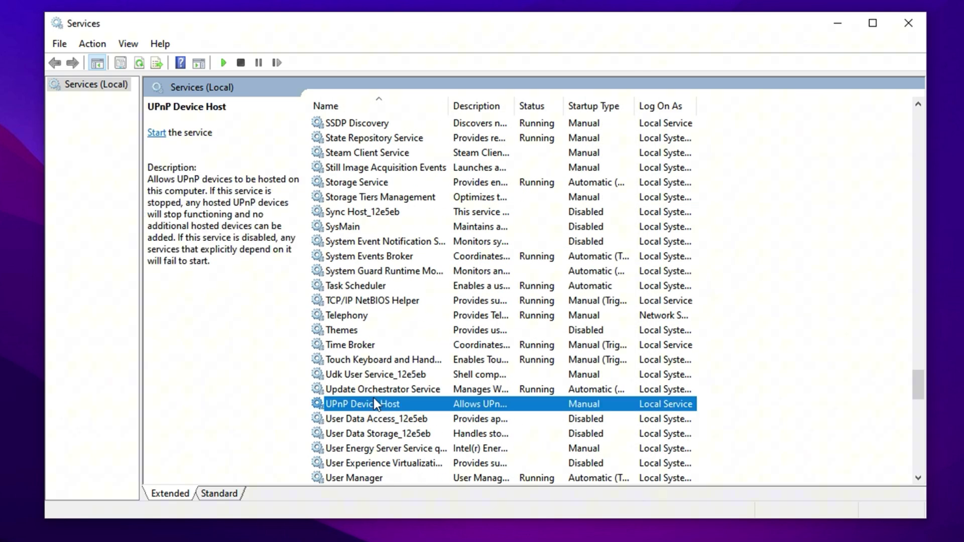
{"action": "key", "text": "w"}
{"action": "scroll", "coordinate": [374, 398], "scroll_direction": "down", "scroll_amount": 2}
{"action": "scroll", "coordinate": [374, 398], "scroll_direction": "down", "scroll_amount": 6}
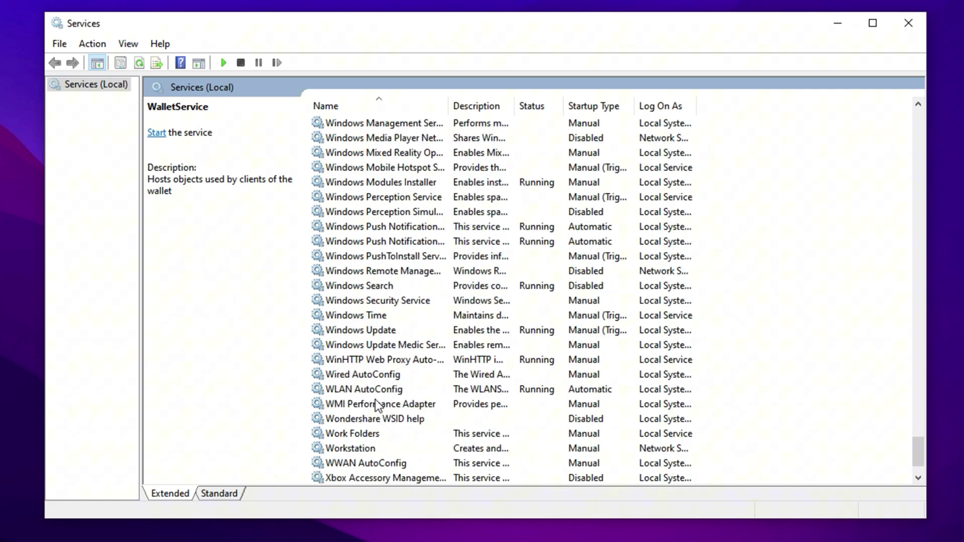
{"action": "left_click", "coordinate": [372, 332]}
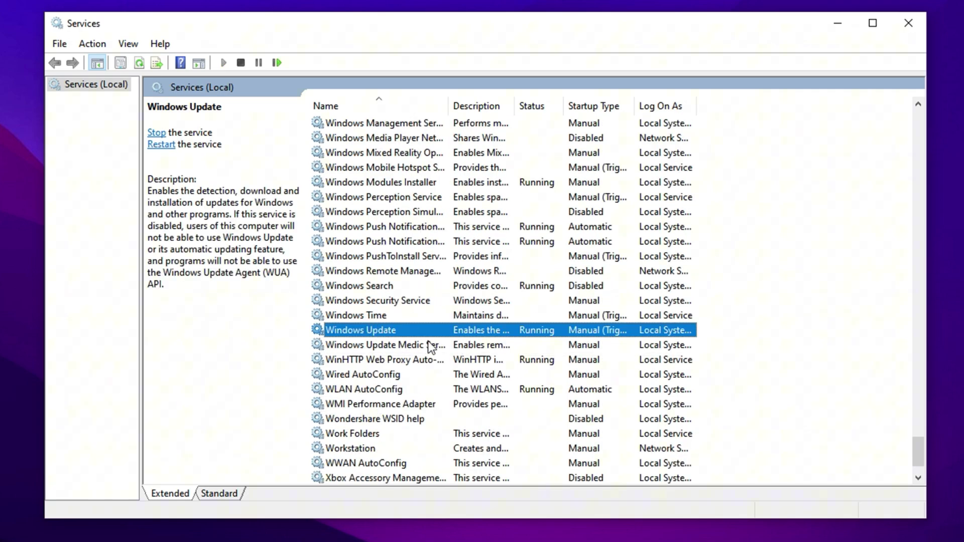
{"action": "right_click", "coordinate": [411, 330]}
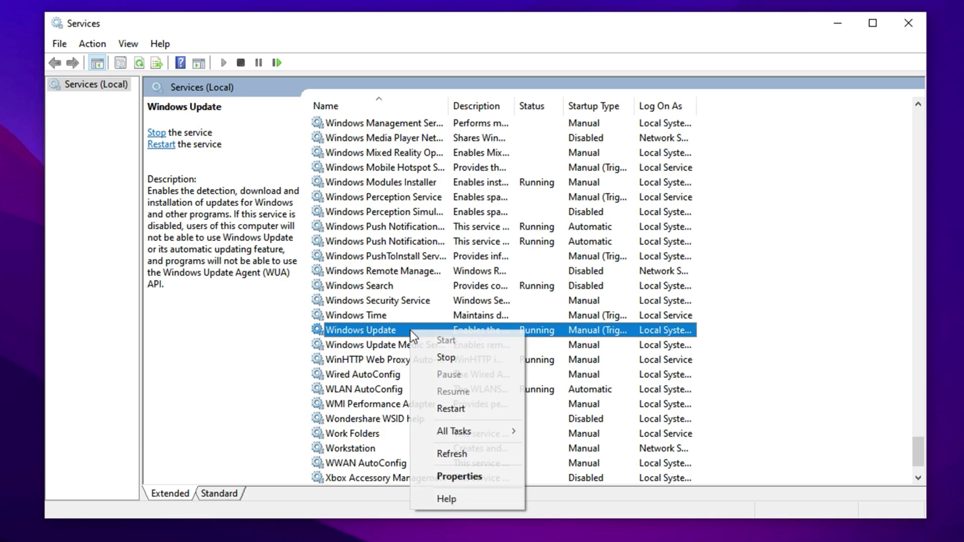
{"action": "left_click", "coordinate": [436, 477]}
{"action": "left_click", "coordinate": [443, 259]}
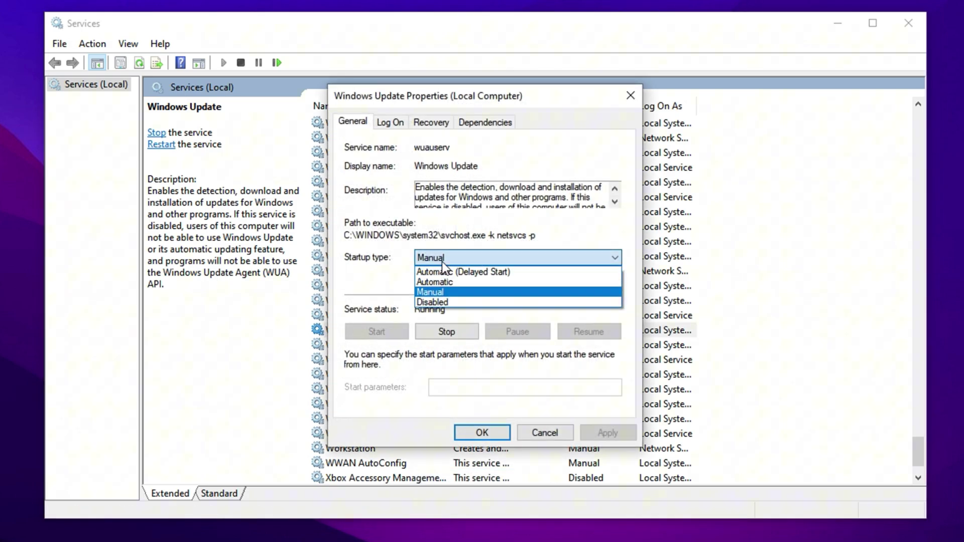
{"action": "left_click", "coordinate": [440, 258]}
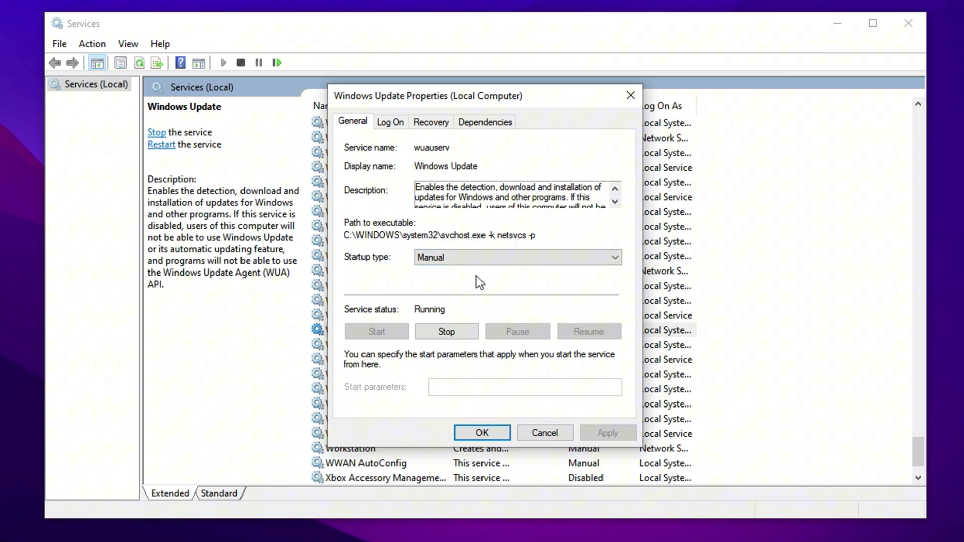
{"action": "left_click", "coordinate": [485, 436]}
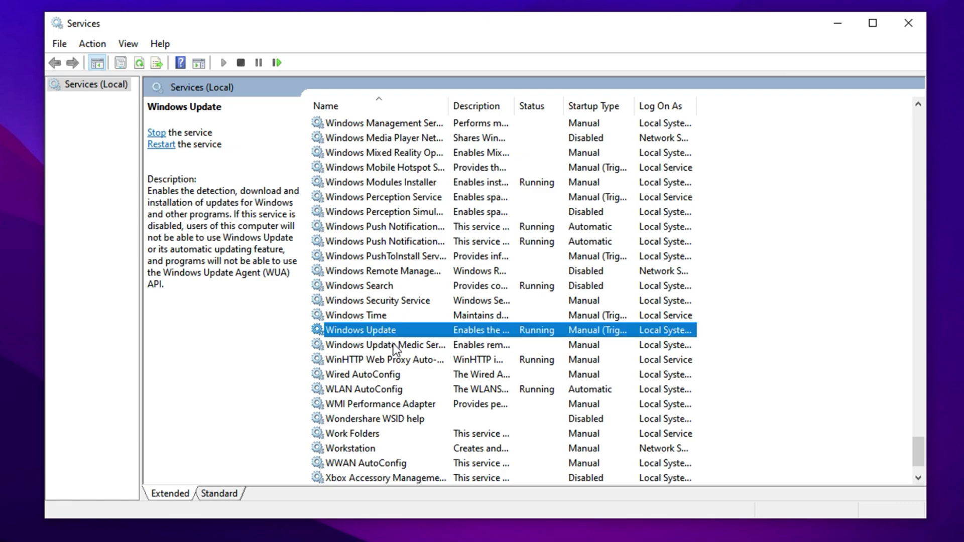
{"action": "scroll", "coordinate": [394, 347], "scroll_direction": "up", "scroll_amount": 16}
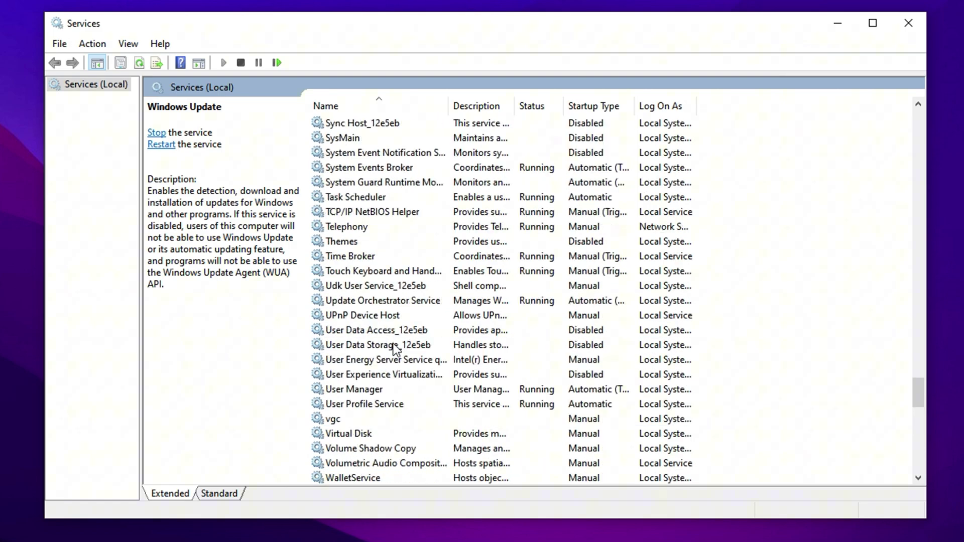
{"action": "scroll", "coordinate": [394, 345], "scroll_direction": "up", "scroll_amount": 8}
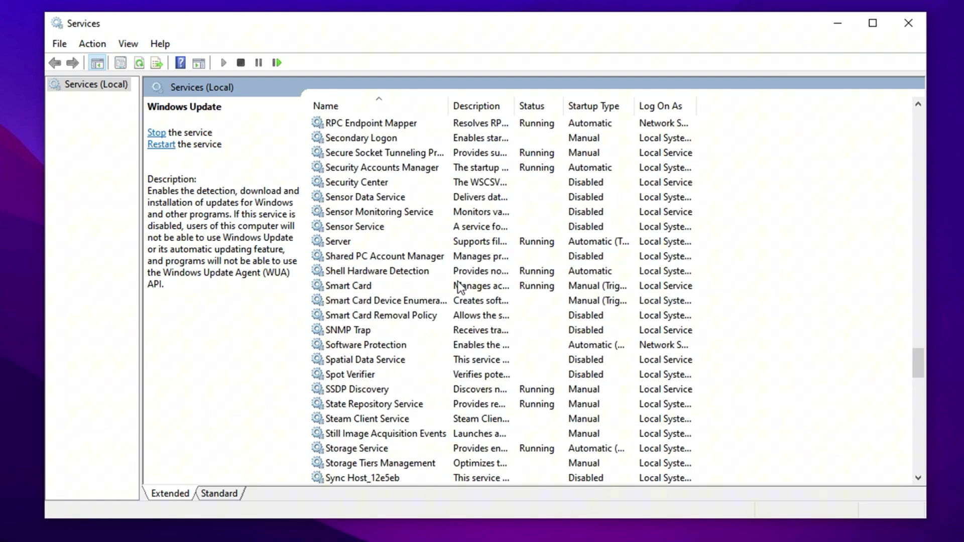